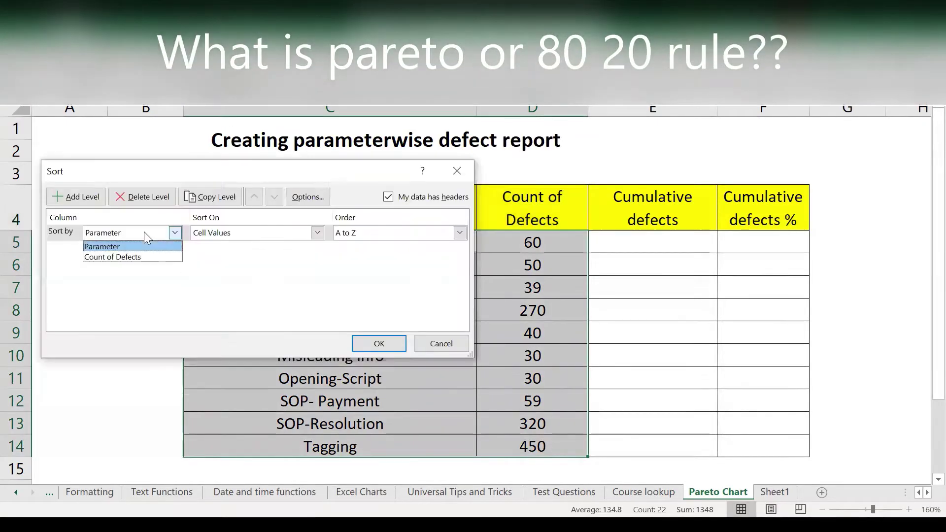
- Sort the defect table by Count of Defects on cell values, largest to smallest
{"action": "left_click", "coordinate": [137, 256]}
{"action": "left_click", "coordinate": [229, 238]}
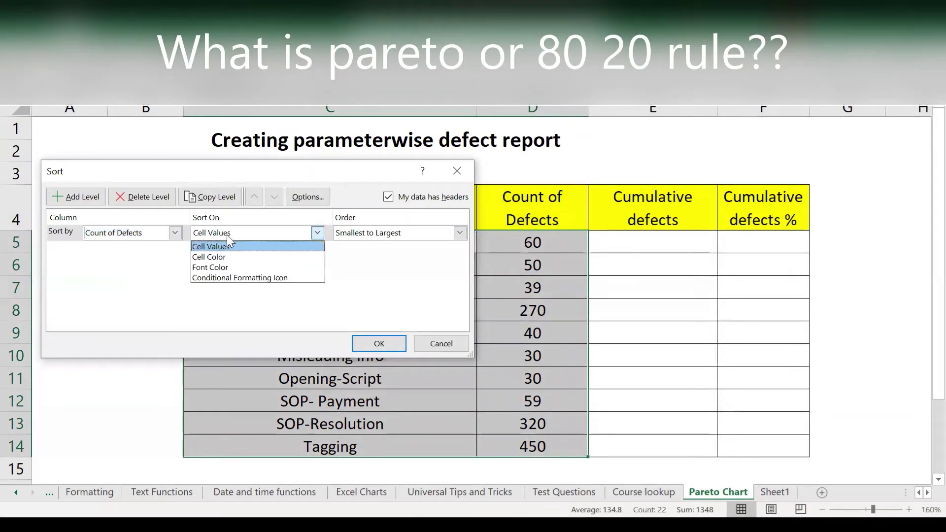
{"action": "left_click", "coordinate": [226, 234]}
{"action": "left_click", "coordinate": [443, 234]}
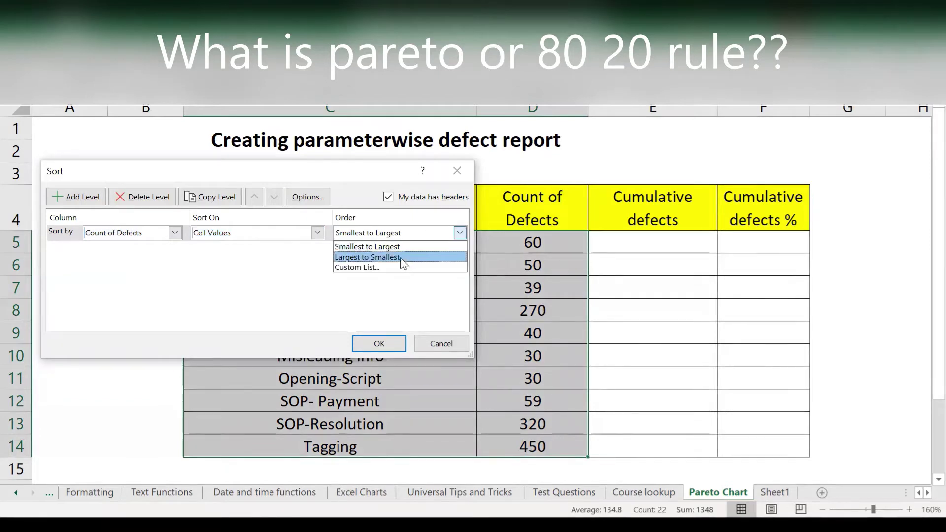
{"action": "left_click", "coordinate": [402, 257]}
{"action": "left_click", "coordinate": [392, 340]}
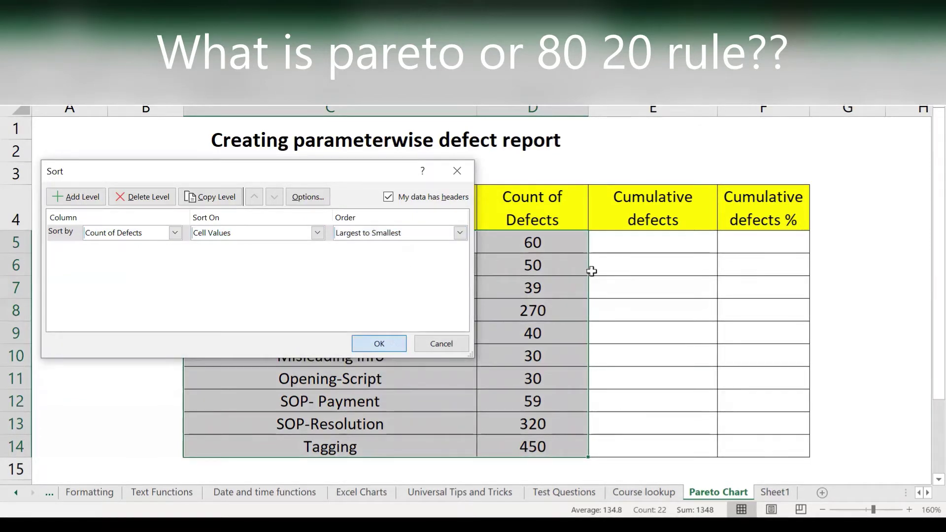
{"action": "left_click", "coordinate": [615, 263]}
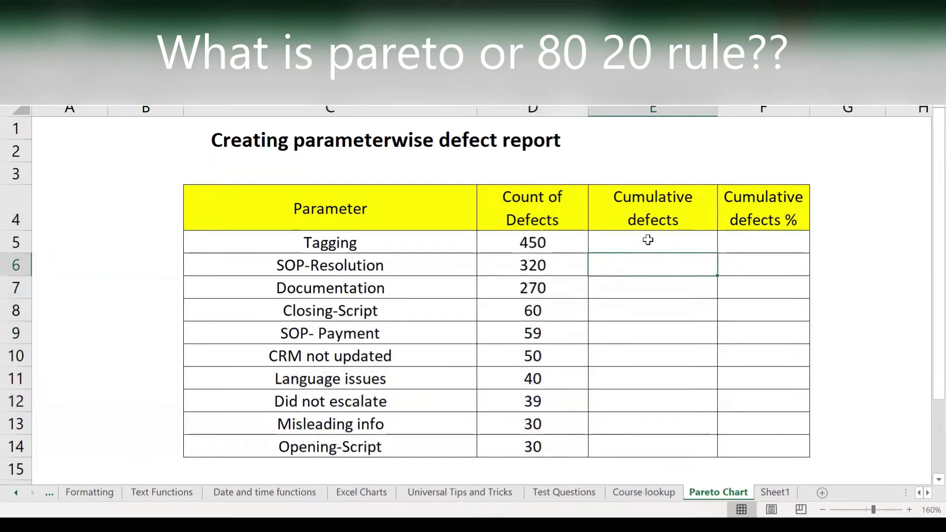
- Enter =D5 in E5 and the running-total formula =D6+E5 in E6
{"action": "left_click", "coordinate": [670, 238]}
{"action": "type", "text": "=D5"}
{"action": "key", "text": "Return"}
{"action": "type", "text": "="}
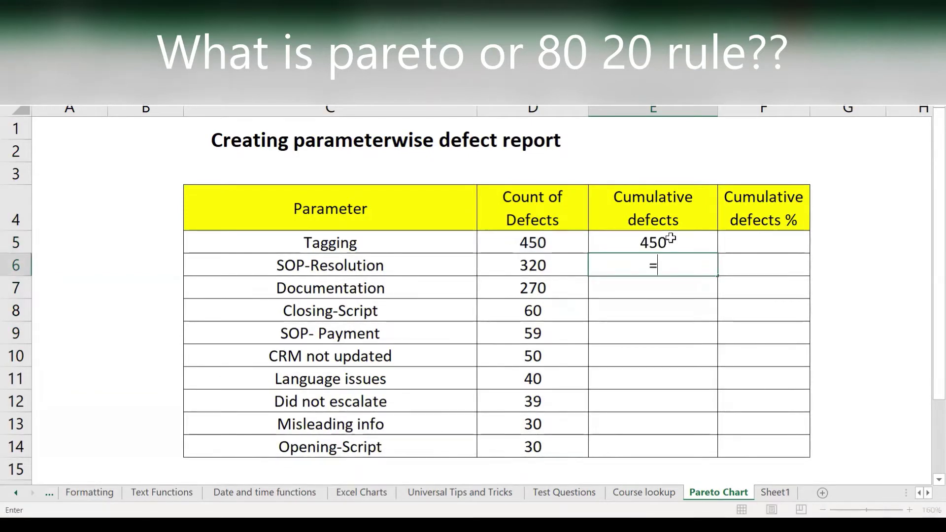
{"action": "key", "text": "Left"}
{"action": "type", "text": "+"}
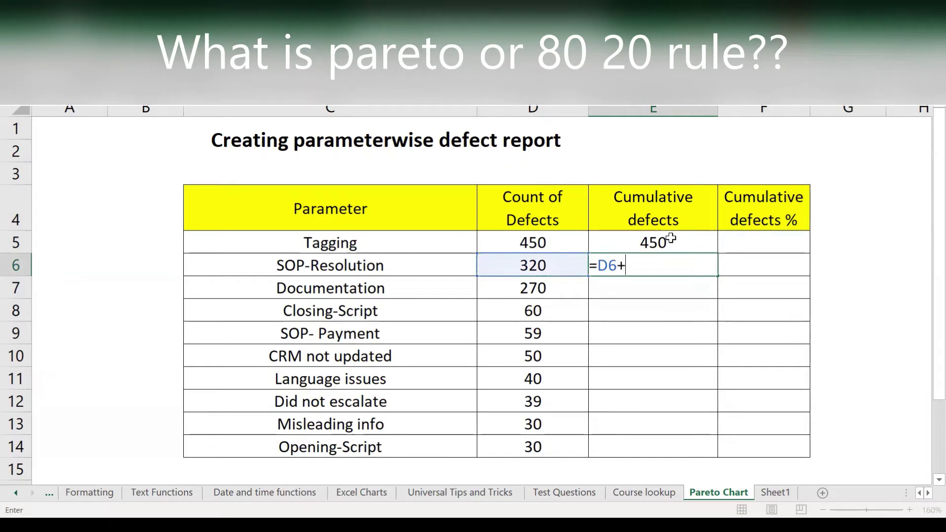
{"action": "key", "text": "Up"}
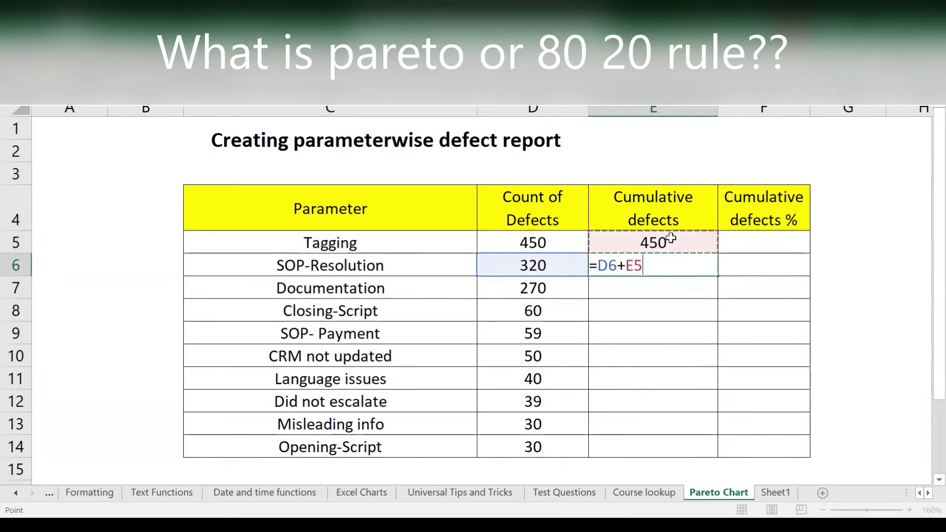
{"action": "key", "text": "Return"}
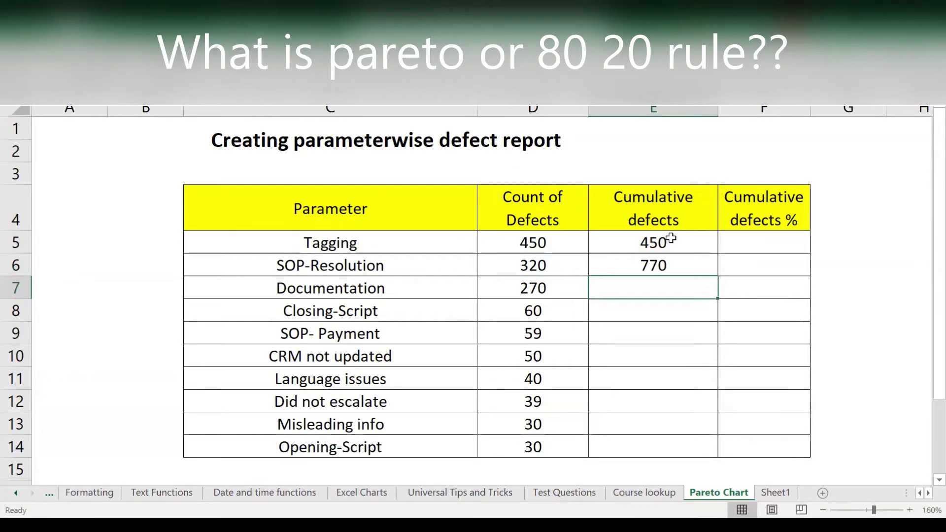
- Fill the running-total formula down to E14, then select D5:D14 to check the 1348 total
{"action": "key", "text": "Up"}
{"action": "key", "text": "shift+Down"}
{"action": "key", "text": "shift+Down"}
{"action": "key", "text": "shift+Down"}
{"action": "key", "text": "shift+Down"}
{"action": "key", "text": "shift+Down"}
{"action": "key", "text": "shift+Down"}
{"action": "key", "text": "shift+Down"}
{"action": "key", "text": "shift+Down"}
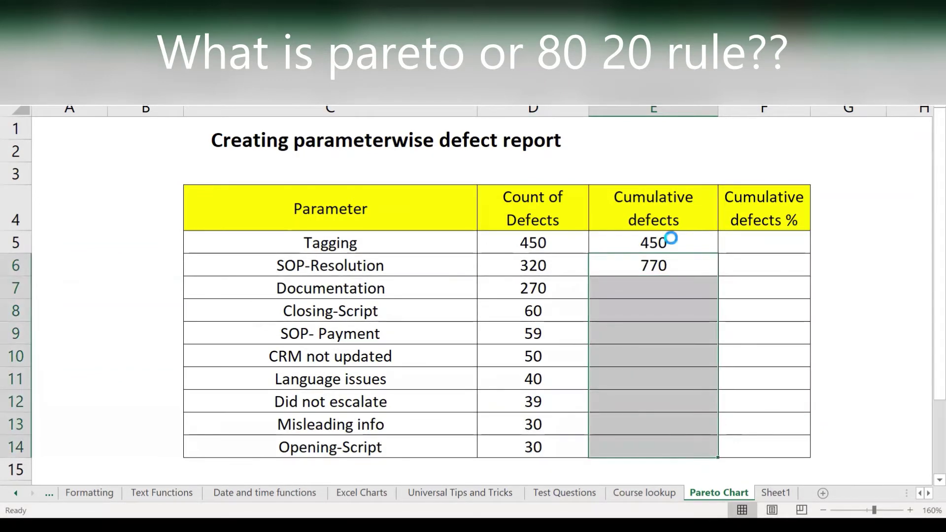
{"action": "key", "text": "ctrl+d"}
{"action": "key", "text": "Down"}
{"action": "key", "text": "Down"}
{"action": "key", "text": "Down"}
{"action": "key", "text": "Down"}
{"action": "key", "text": "Down"}
{"action": "key", "text": "Down"}
{"action": "key", "text": "Down"}
{"action": "key", "text": "Down"}
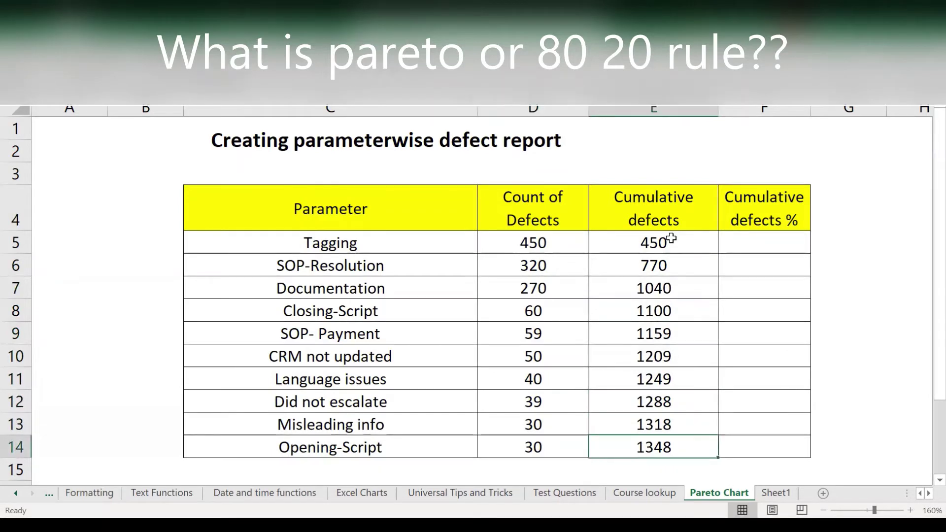
{"action": "key", "text": "Left"}
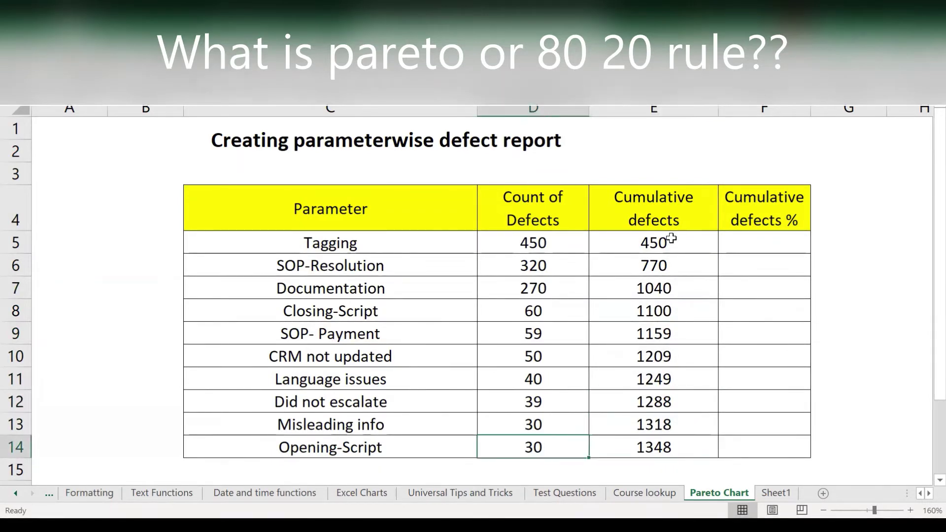
{"action": "key", "text": "ctrl+Up"}
{"action": "key", "text": "Down"}
{"action": "key", "text": "ctrl+shift+Down"}
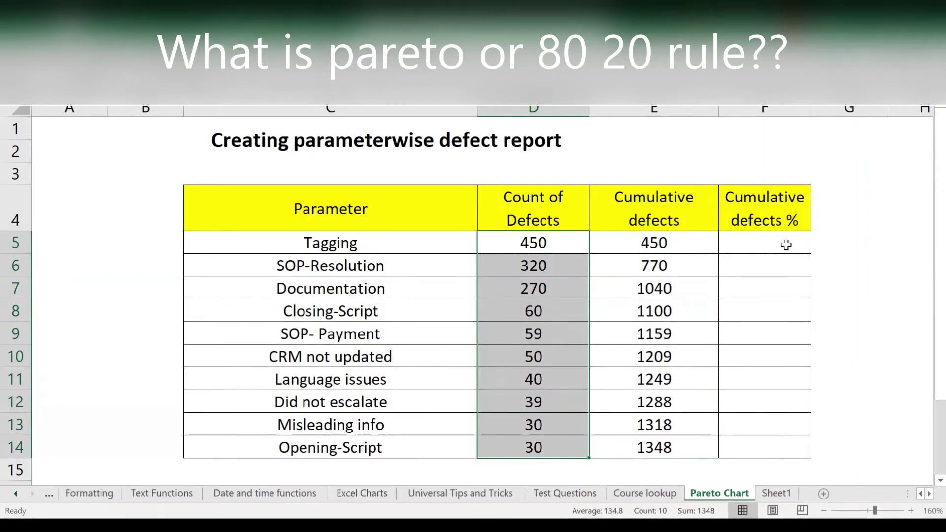
- Enter a cumulative percentage formula in F5 dividing E5 by SUM(D5:D14)
{"action": "left_click", "coordinate": [786, 245]}
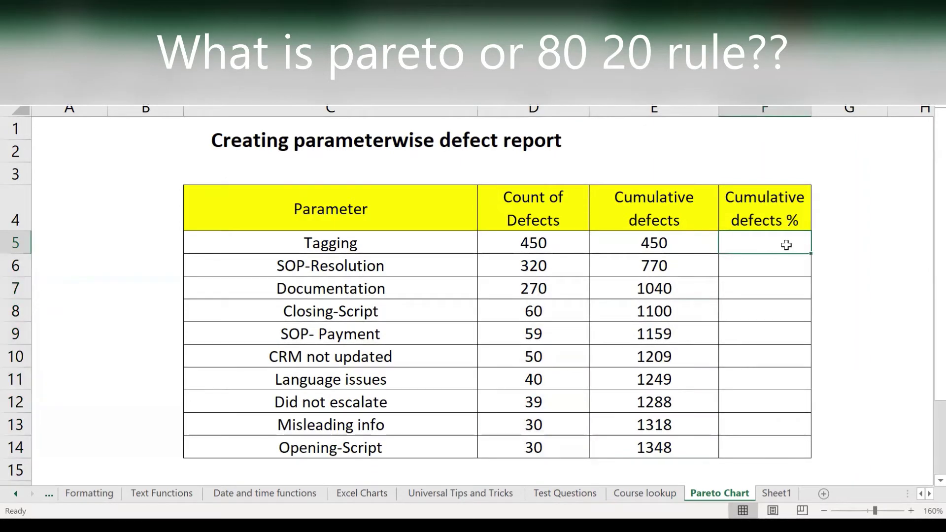
{"action": "type", "text": "=E5/"}
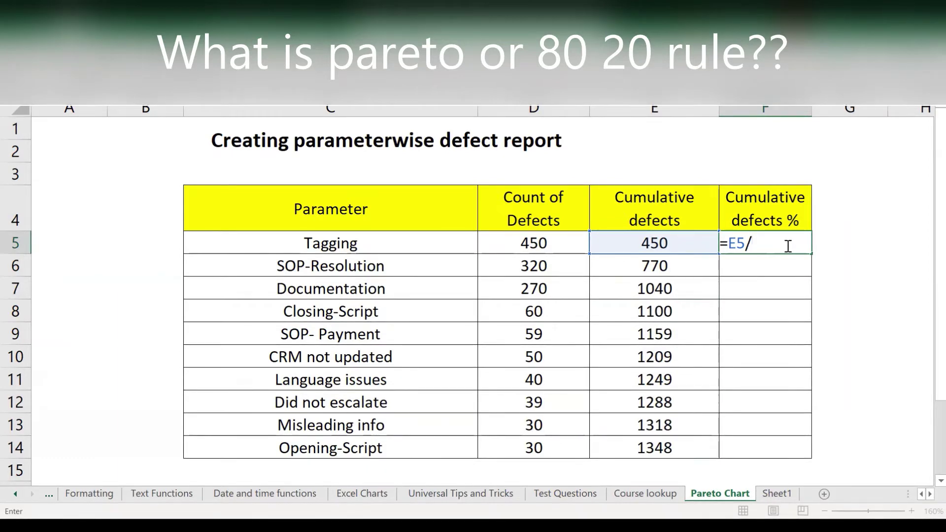
{"action": "type", "text": "SUM("}
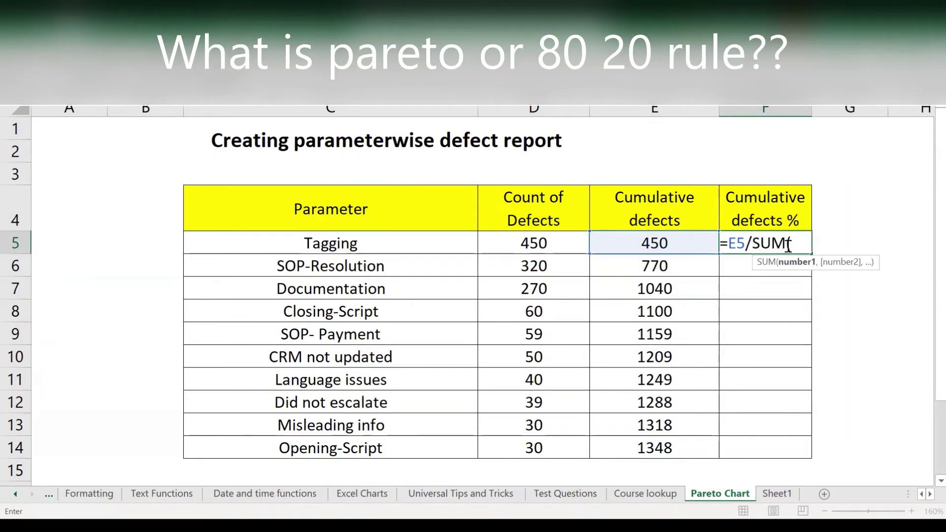
{"action": "type", "text": "("}
{"action": "key", "text": "Left"}
{"action": "key", "text": "Left"}
{"action": "key", "text": "Left"}
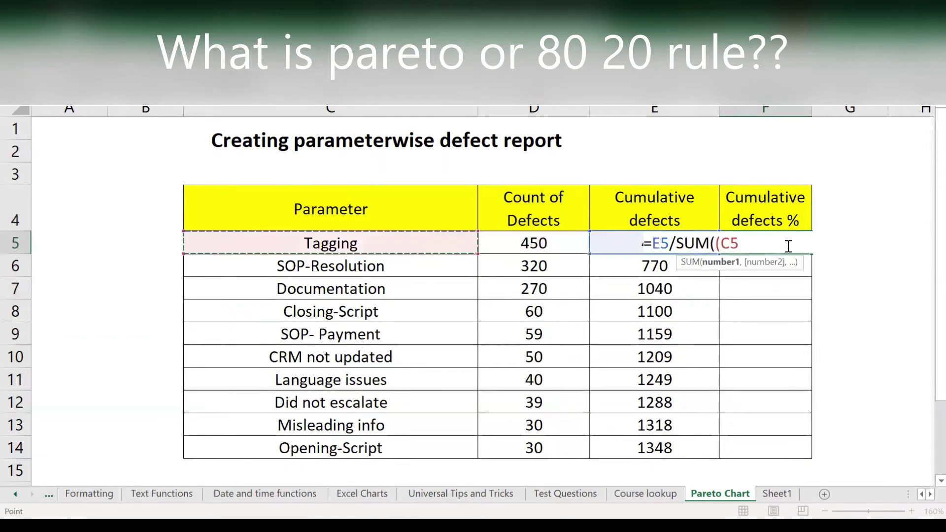
{"action": "key", "text": "Right"}
{"action": "key", "text": "ctrl+shift+Down"}
{"action": "type", "text": ")"}
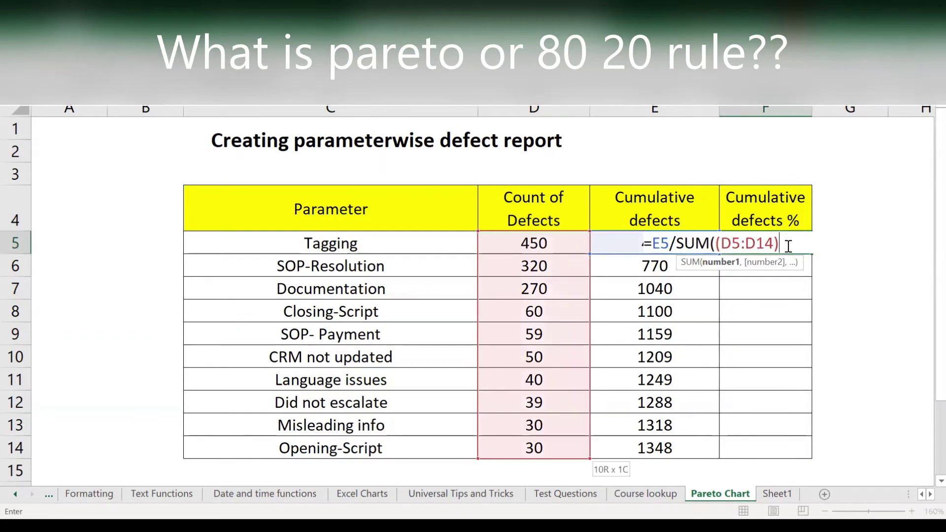
{"action": "key", "text": "Return"}
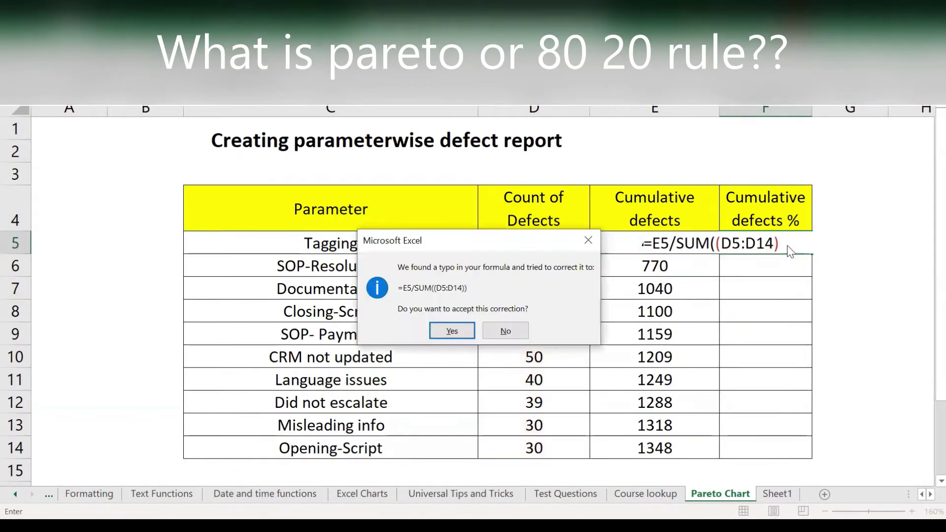
{"action": "key", "text": "Return"}
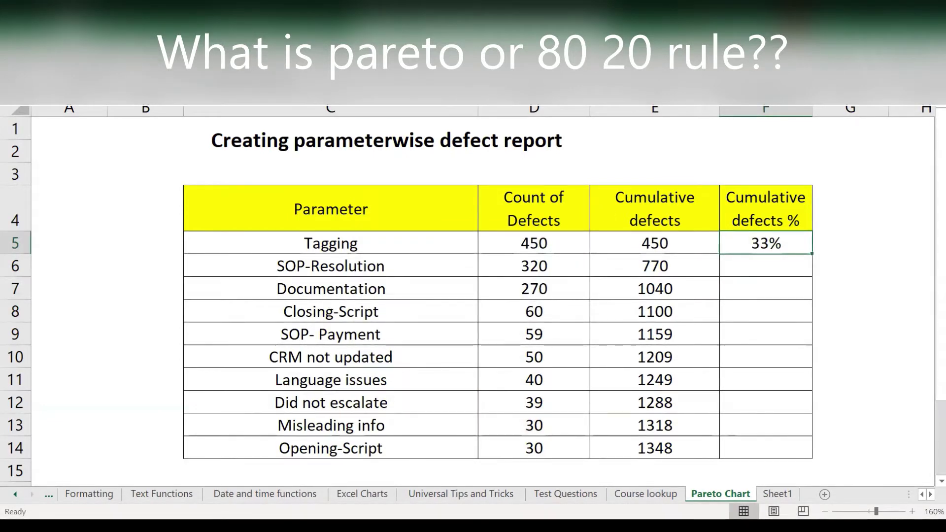
- Undo the incorrect fill-down and make the total range reference in F5 absolute
{"action": "left_click_drag", "start_coordinate": [812, 254], "coordinate": [808, 458]}
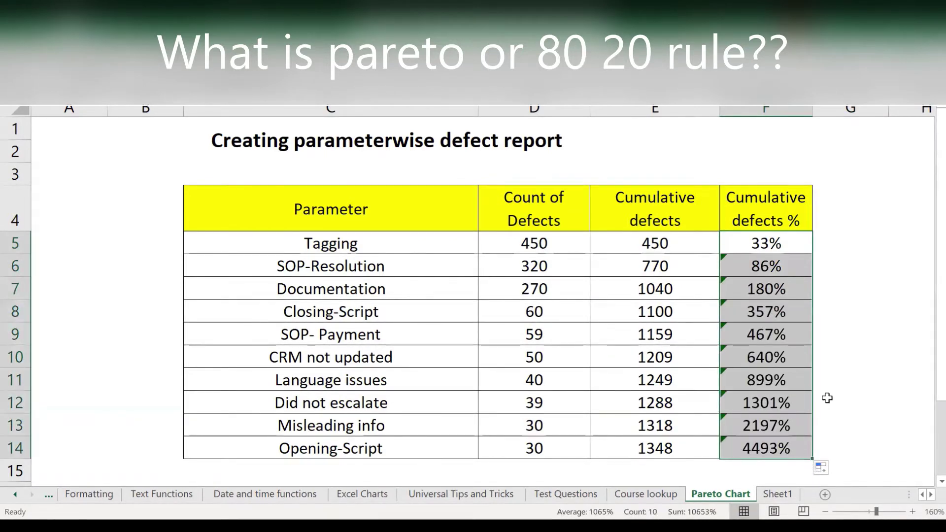
{"action": "key", "text": "ctrl+z"}
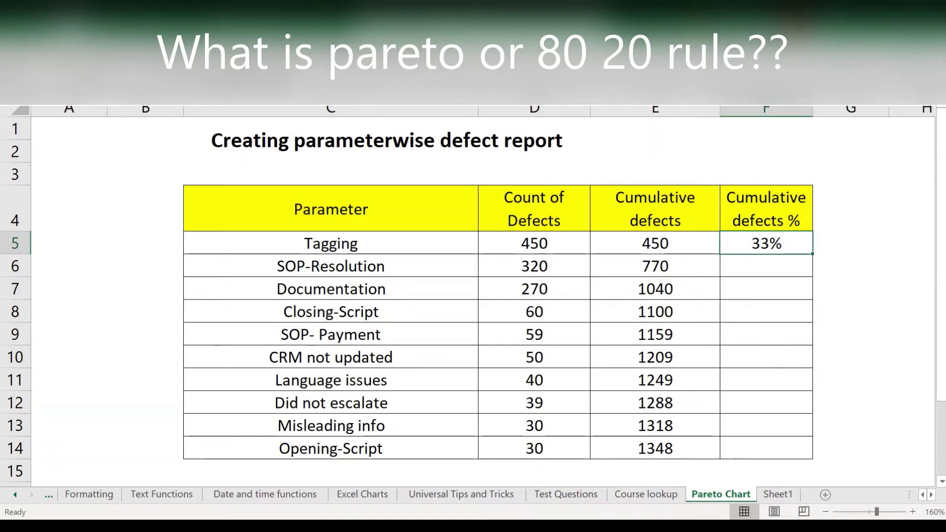
{"action": "key", "text": "F2"}
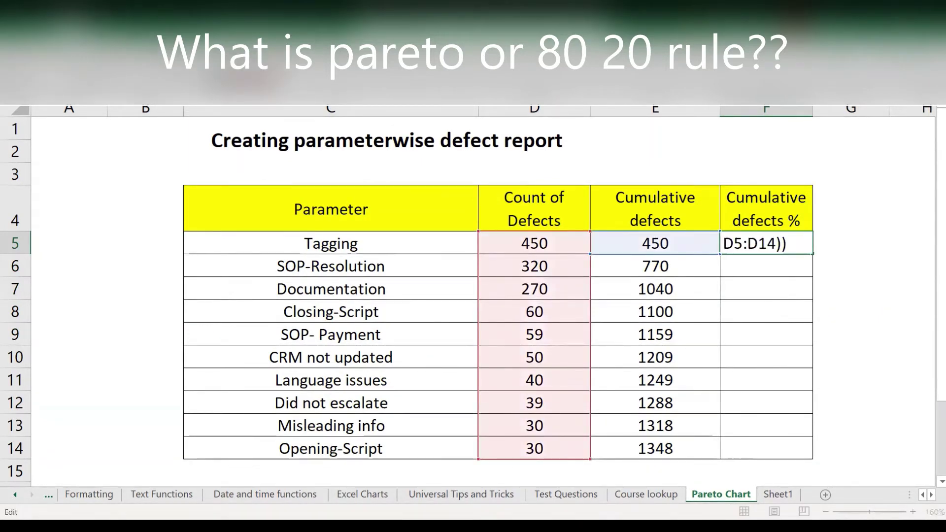
{"action": "key", "text": "F4"}
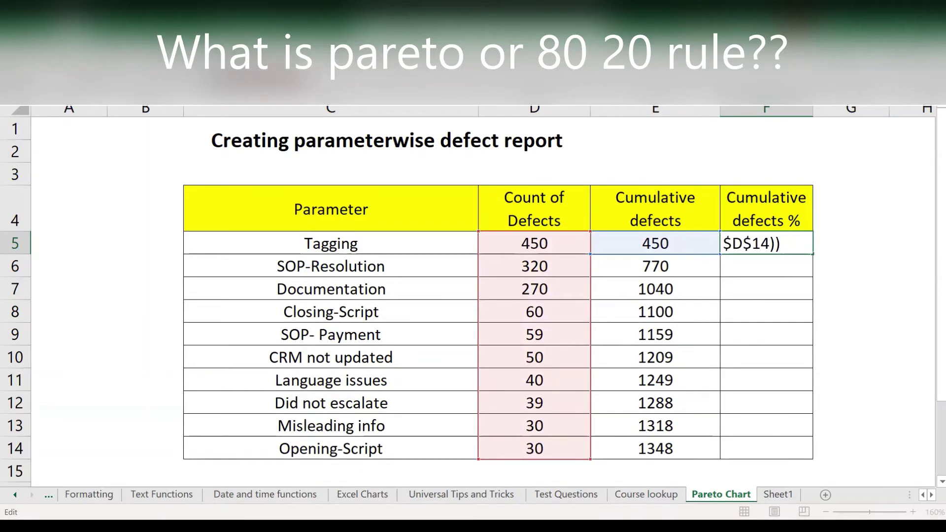
{"action": "key", "text": "Return"}
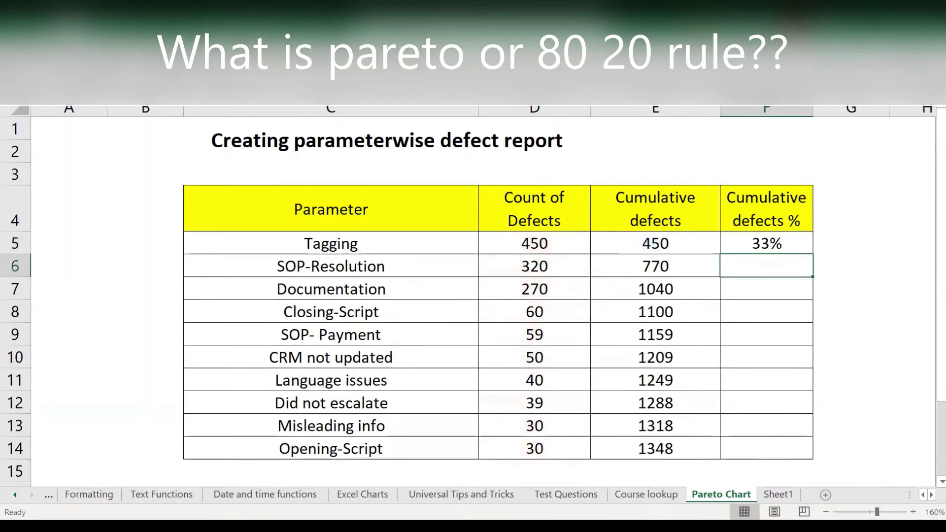
- Fill the corrected percentage formula down to F14, showing 33% to 100%
{"action": "key", "text": "Up"}
{"action": "left_click_drag", "start_coordinate": [812, 254], "coordinate": [814, 459]}
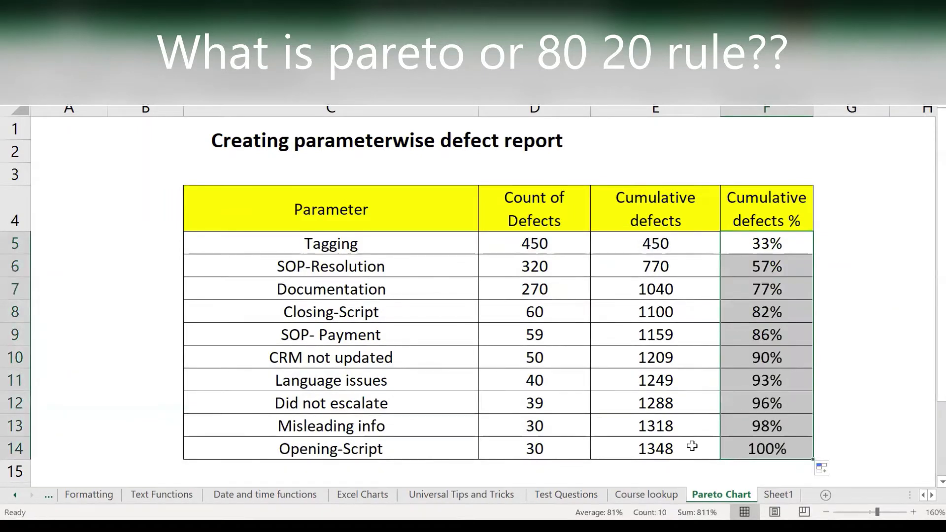
{"action": "left_click", "coordinate": [715, 445]}
{"action": "left_click", "coordinate": [754, 446]}
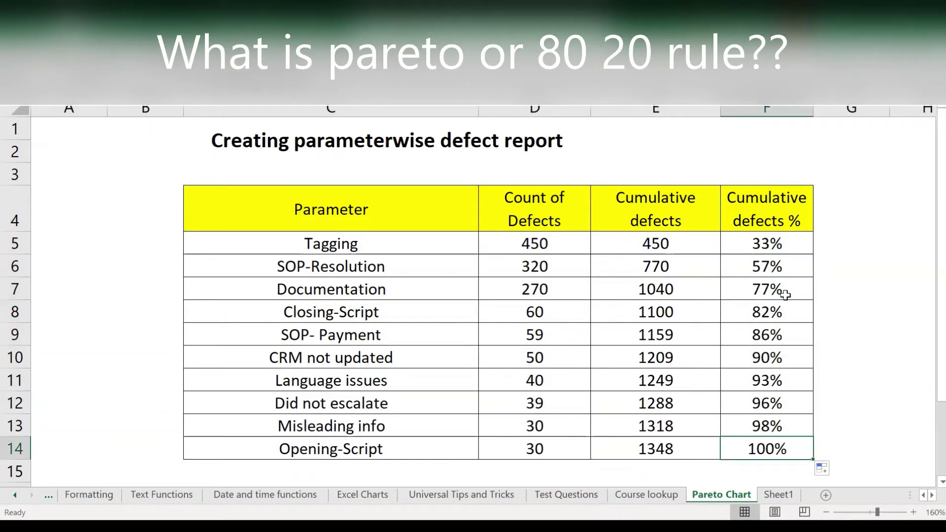
{"action": "left_click_drag", "start_coordinate": [768, 243], "coordinate": [783, 448]}
{"action": "left_click", "coordinate": [863, 252]}
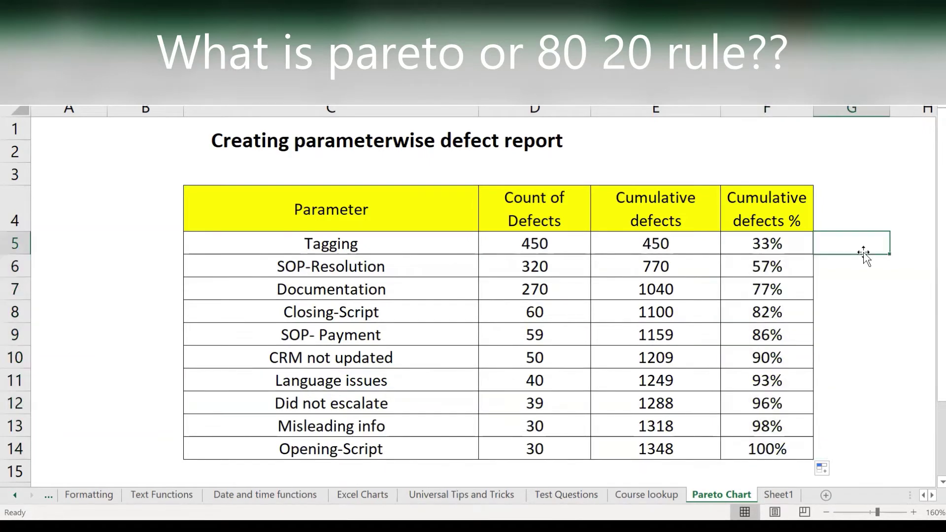
- Select Parameter, Count of Defects and Cumulative defects % columns and insert a clustered column chart
{"action": "left_click", "coordinate": [375, 222]}
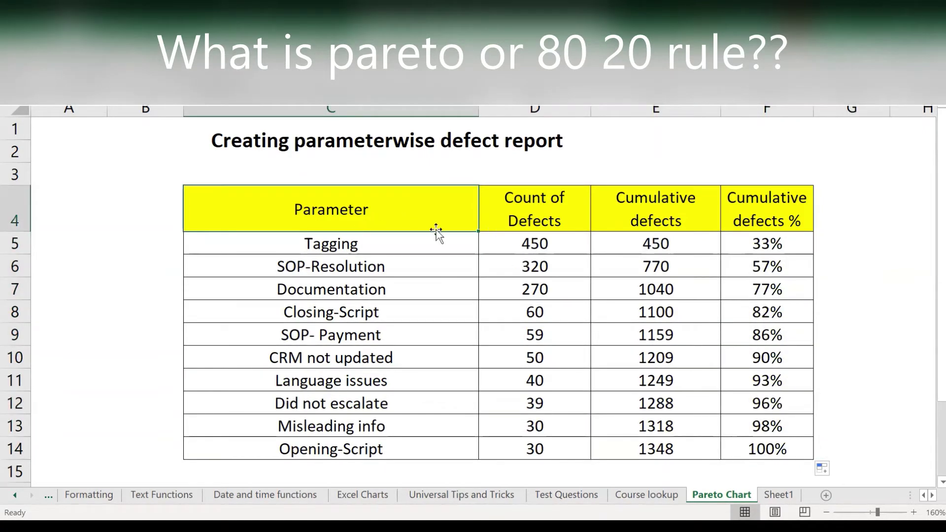
{"action": "left_click_drag", "start_coordinate": [424, 224], "coordinate": [533, 439]}
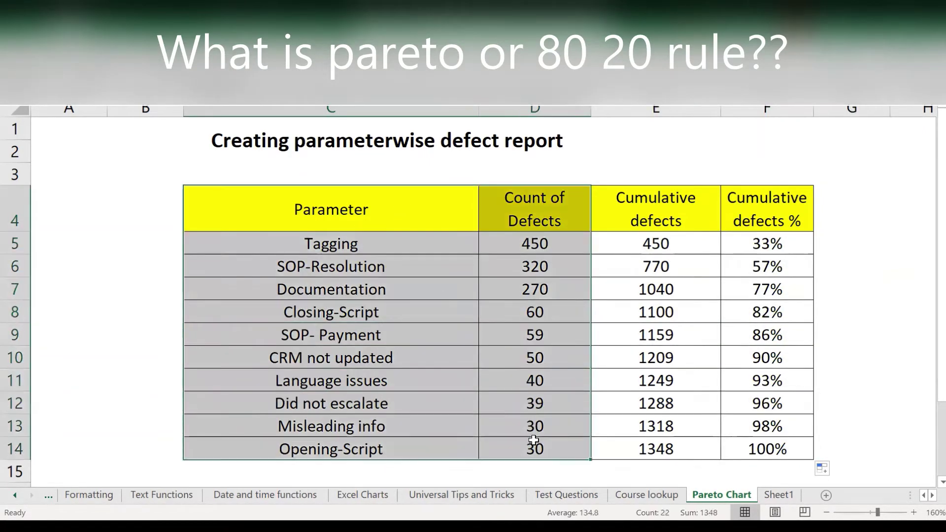
{"action": "left_click_drag", "start_coordinate": [777, 230], "coordinate": [782, 443]}
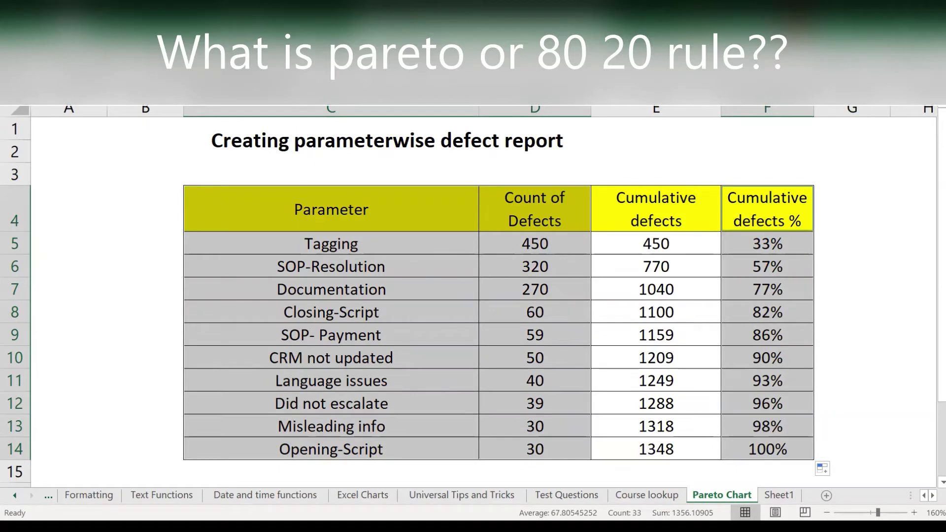
{"action": "key", "text": "alt+n"}
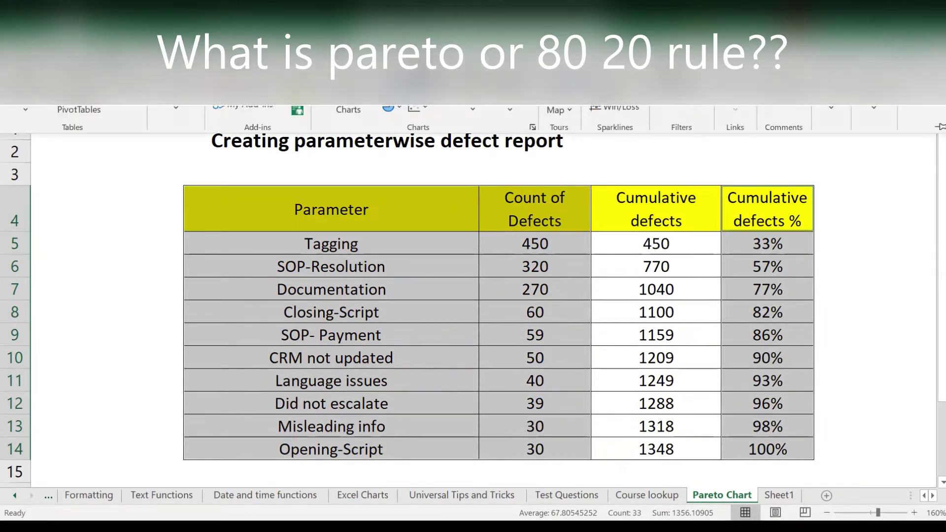
{"action": "left_click", "coordinate": [389, 108]}
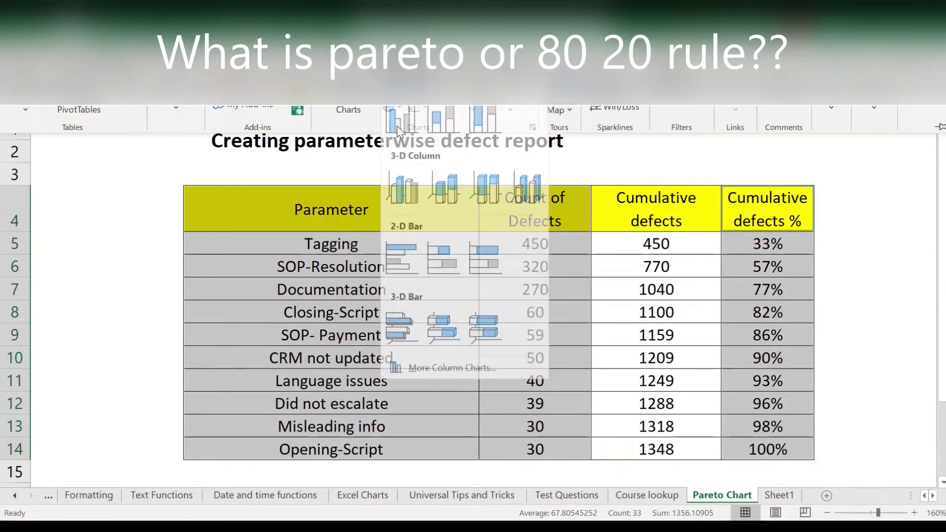
{"action": "left_click", "coordinate": [398, 126]}
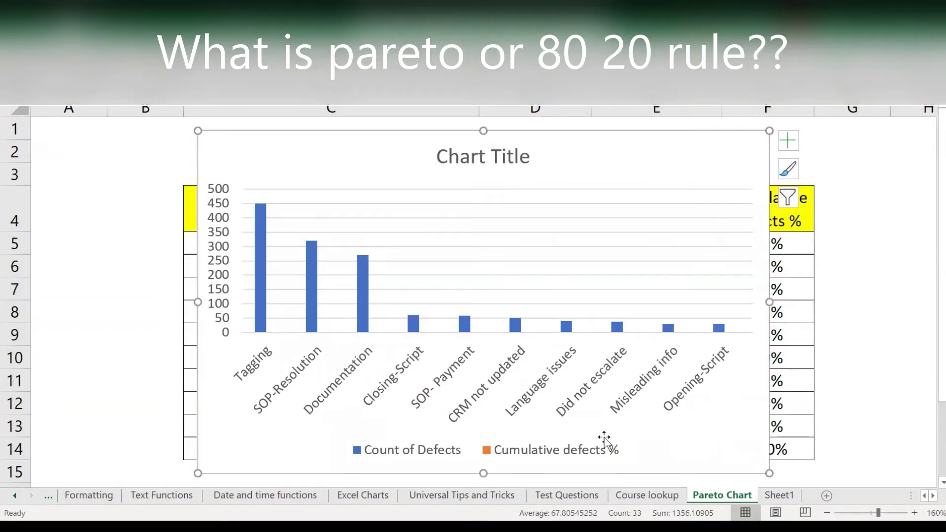
- Change the Cumulative defects % series to a line plotted on a secondary axis
{"action": "left_click", "coordinate": [566, 328]}
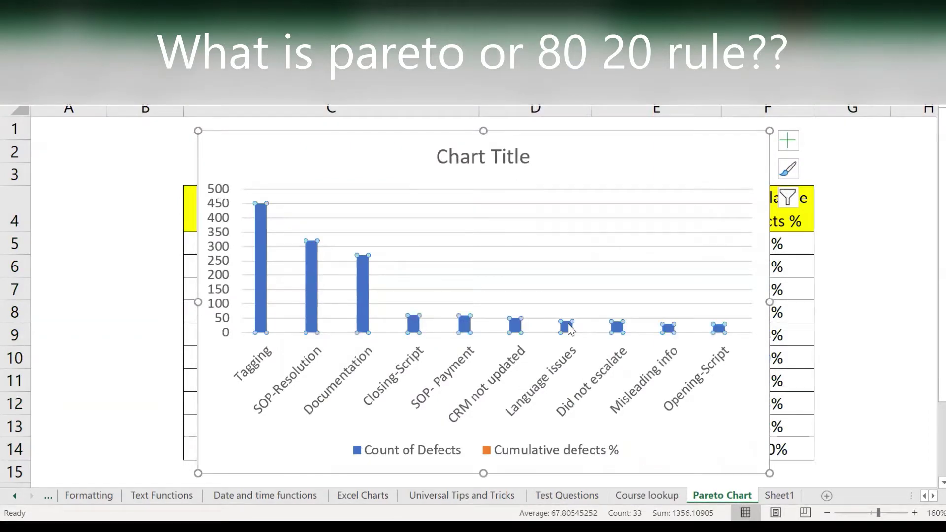
{"action": "right_click", "coordinate": [569, 329]}
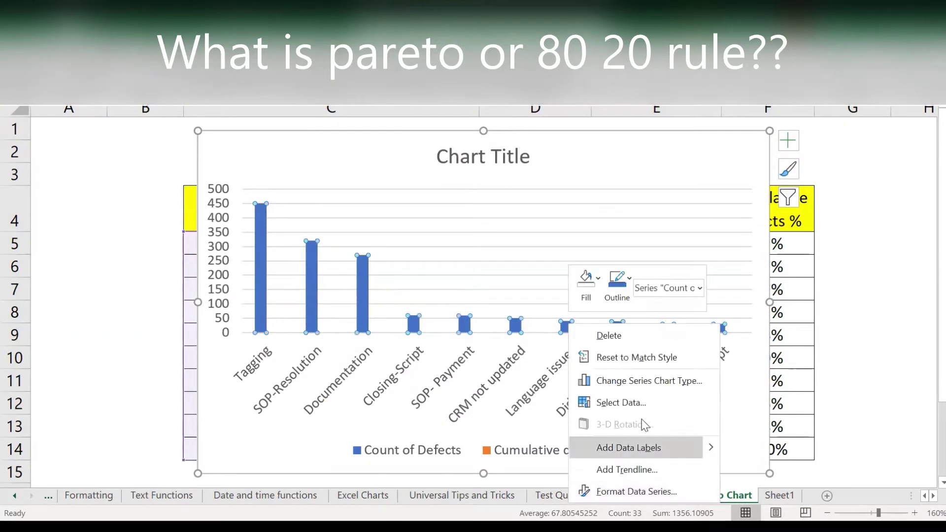
{"action": "left_click", "coordinate": [651, 372]}
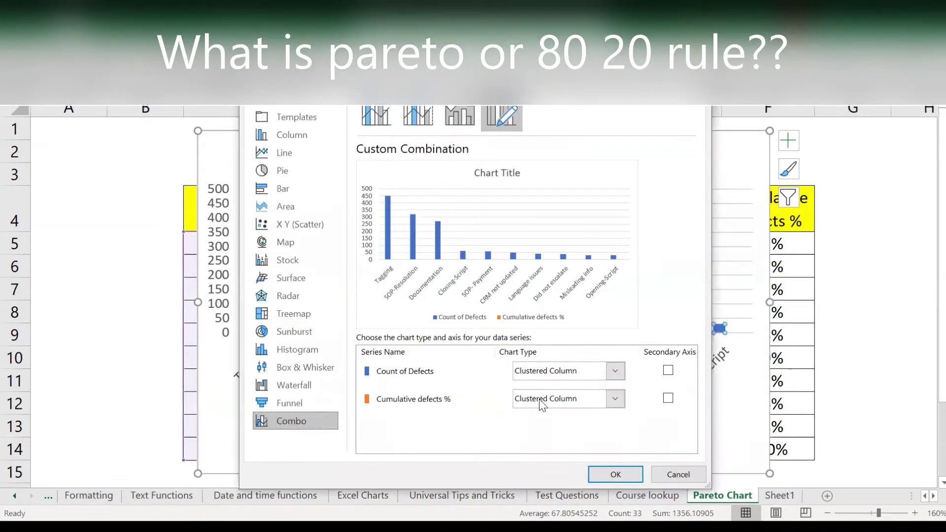
{"action": "left_click", "coordinate": [575, 401]}
{"action": "left_click", "coordinate": [537, 259]}
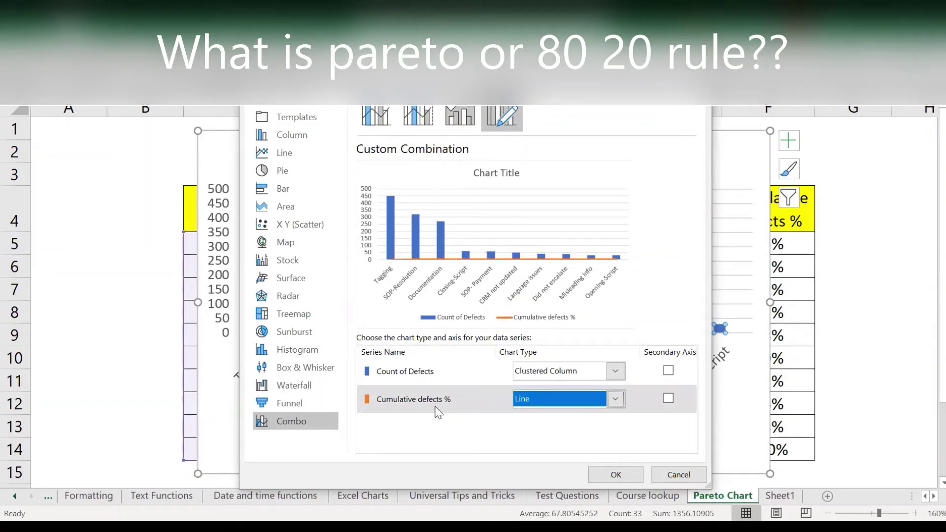
{"action": "left_click", "coordinate": [668, 398]}
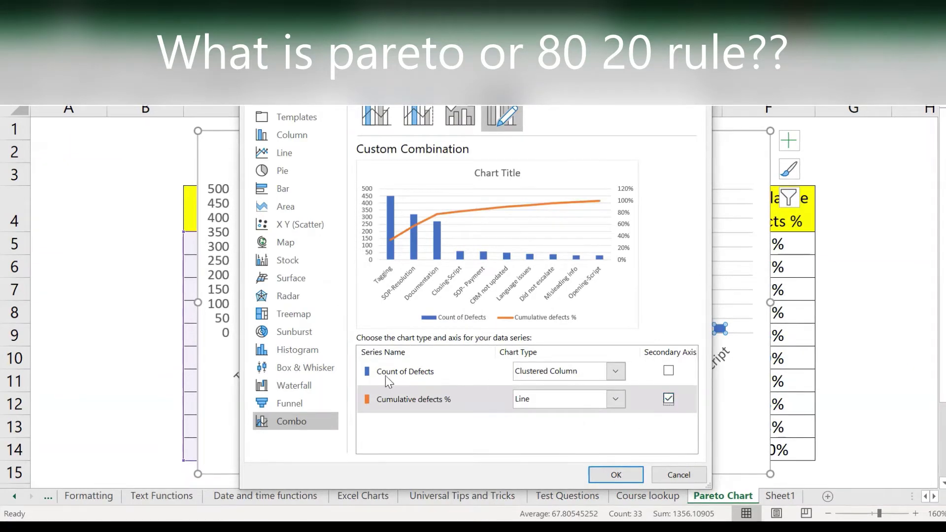
{"action": "left_click", "coordinate": [616, 475]}
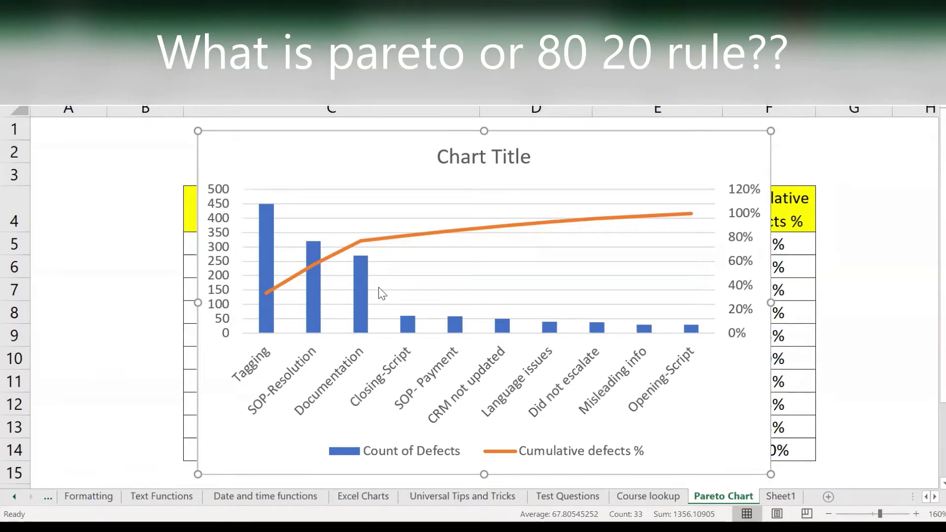
{"action": "left_click_drag", "start_coordinate": [748, 158], "coordinate": [724, 159]}
{"action": "mouse_move", "coordinate": [720, 199]}
{"action": "left_mouse_down"}
{"action": "mouse_move", "coordinate": [763, 197]}
{"action": "mouse_move", "coordinate": [745, 157]}
{"action": "left_mouse_up"}
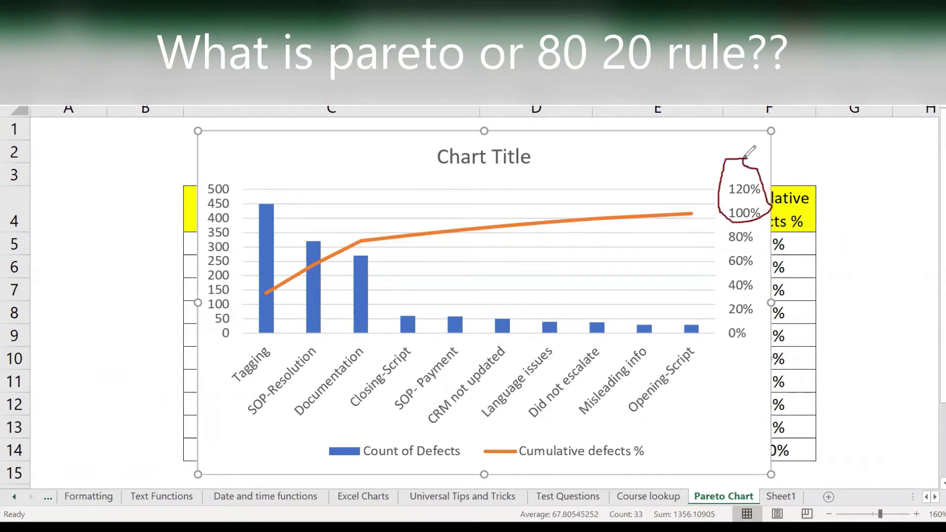
{"action": "mouse_move", "coordinate": [216, 272]}
{"action": "left_mouse_down"}
{"action": "mouse_move", "coordinate": [216, 310]}
{"action": "mouse_move", "coordinate": [230, 270]}
{"action": "left_mouse_up"}
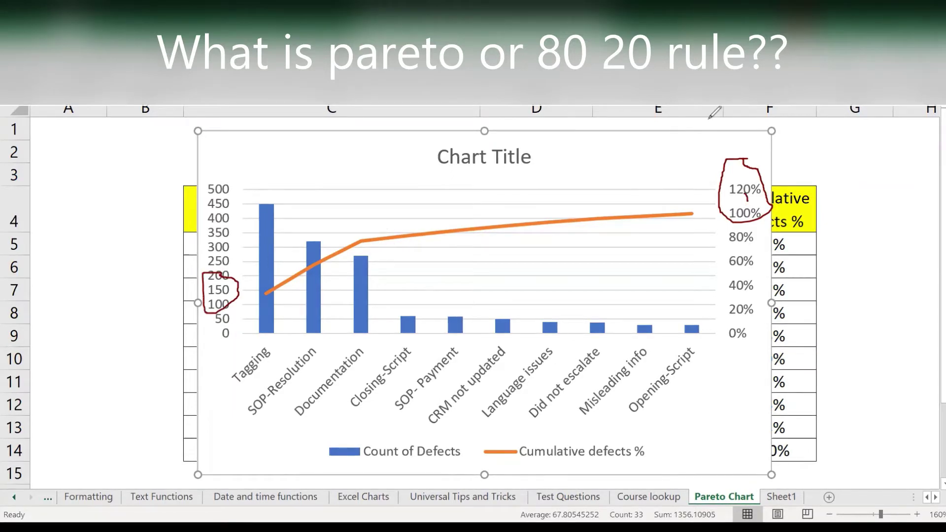
{"action": "key", "text": "e"}
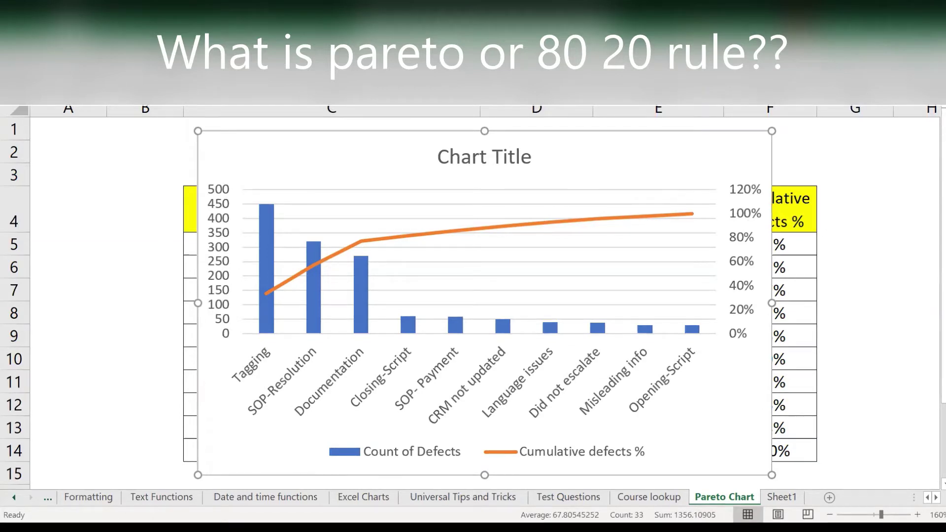
{"action": "double_click", "coordinate": [765, 254]}
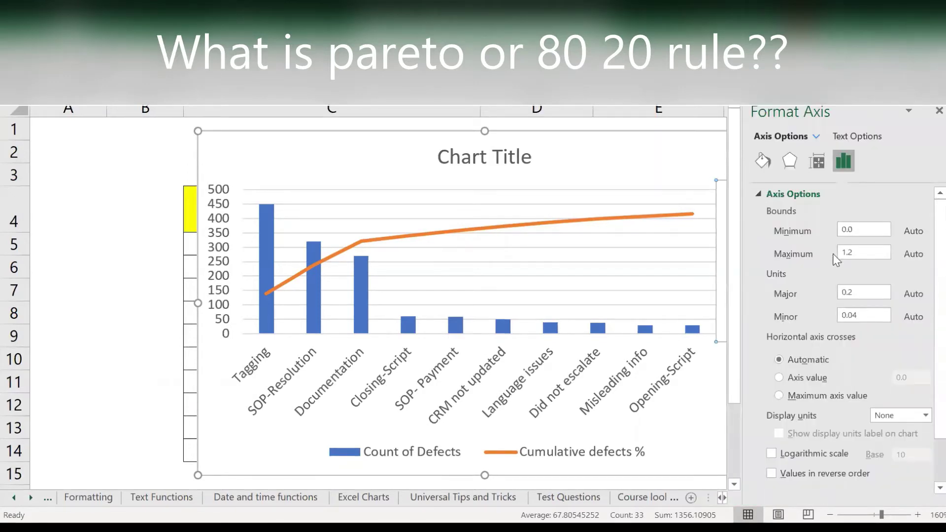
- Set the percentage axis maximum to 1.0 and its major unit to 0.2
{"action": "left_click", "coordinate": [857, 254]}
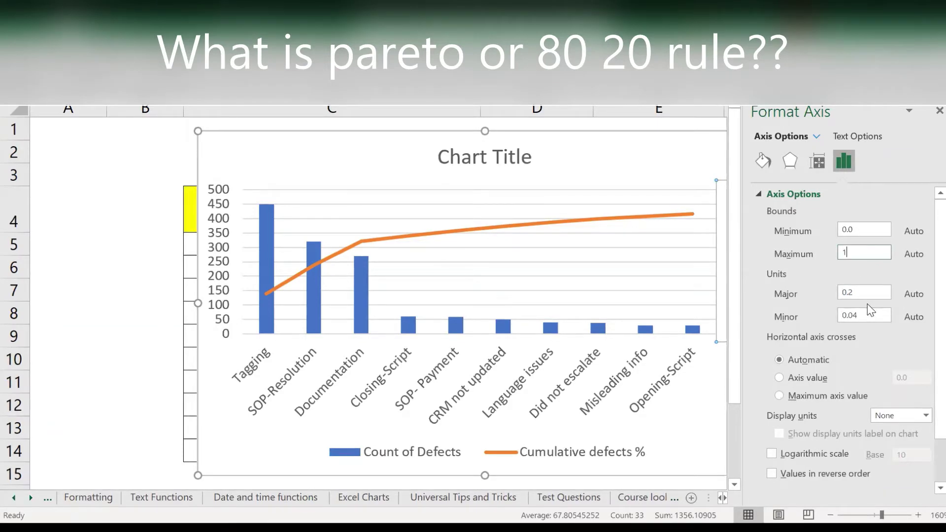
{"action": "key", "text": "Return"}
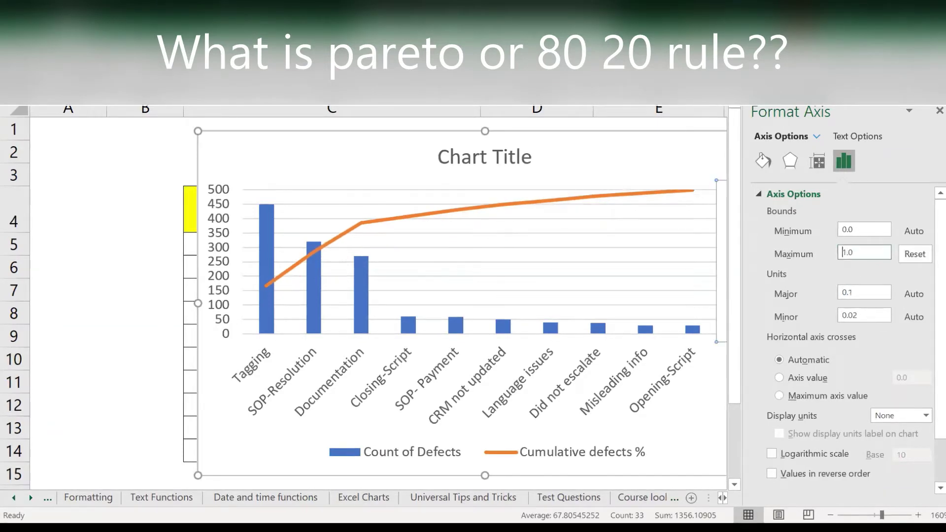
{"action": "left_click", "coordinate": [940, 110]}
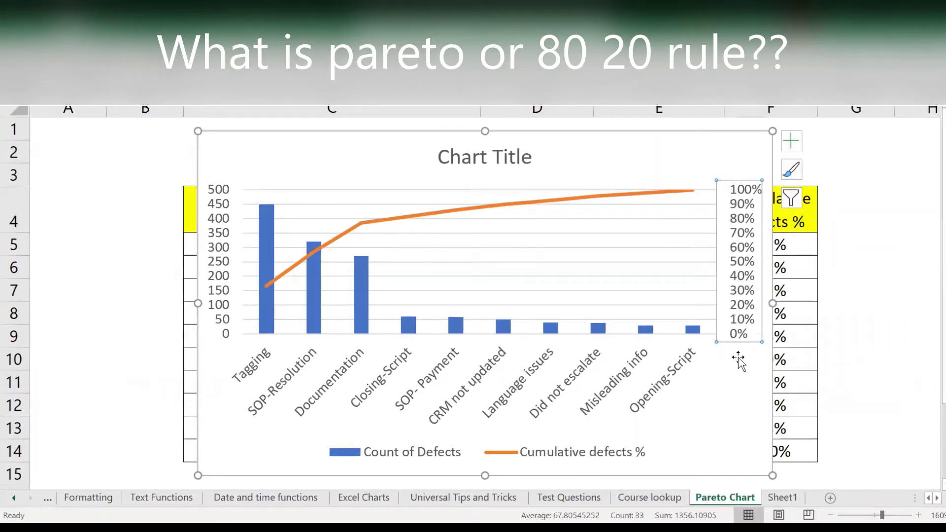
{"action": "double_click", "coordinate": [735, 192]}
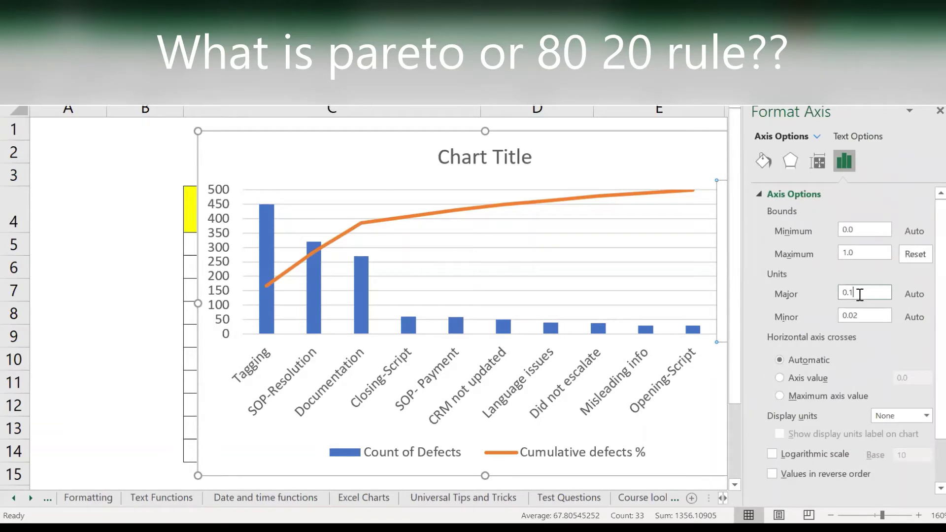
{"action": "key", "text": "Return"}
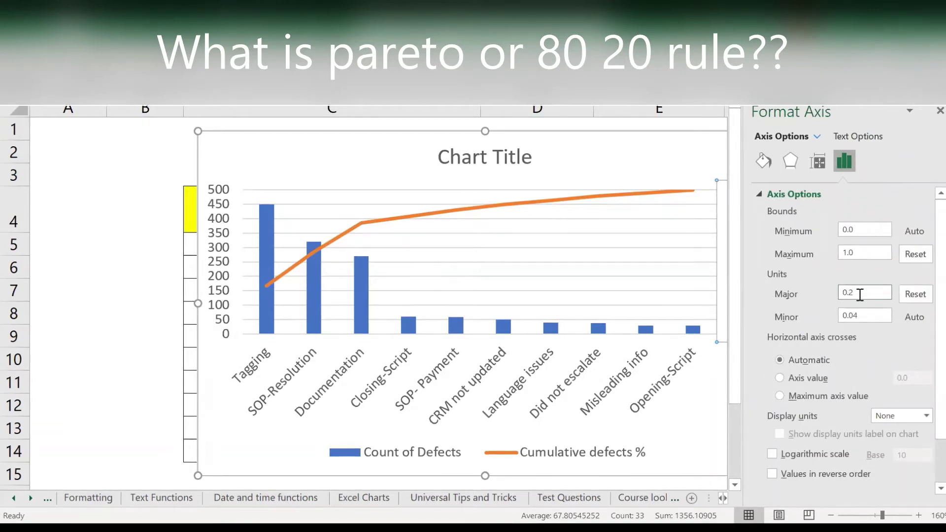
{"action": "left_click", "coordinate": [939, 110]}
{"action": "left_click", "coordinate": [223, 219]}
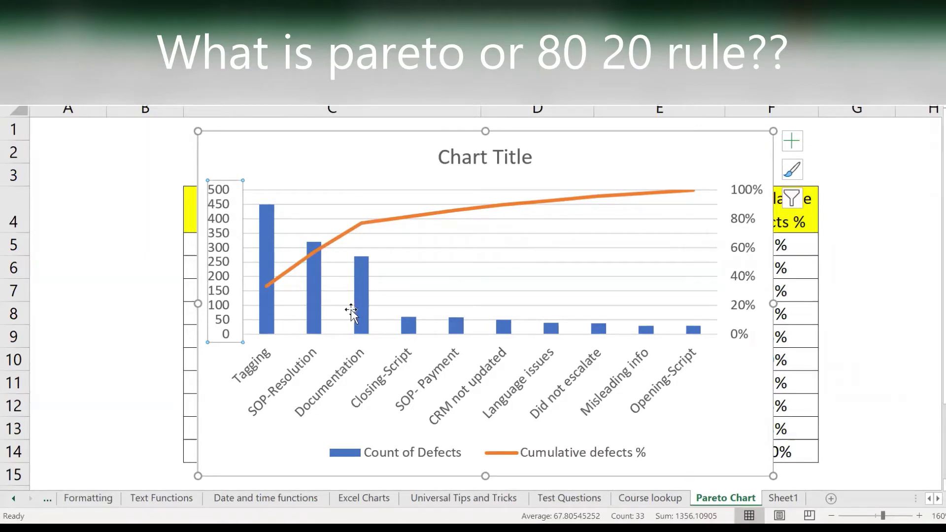
- Delete the chart's gridlines and title, then enlarge the chart over the table
{"action": "left_click", "coordinate": [564, 219]}
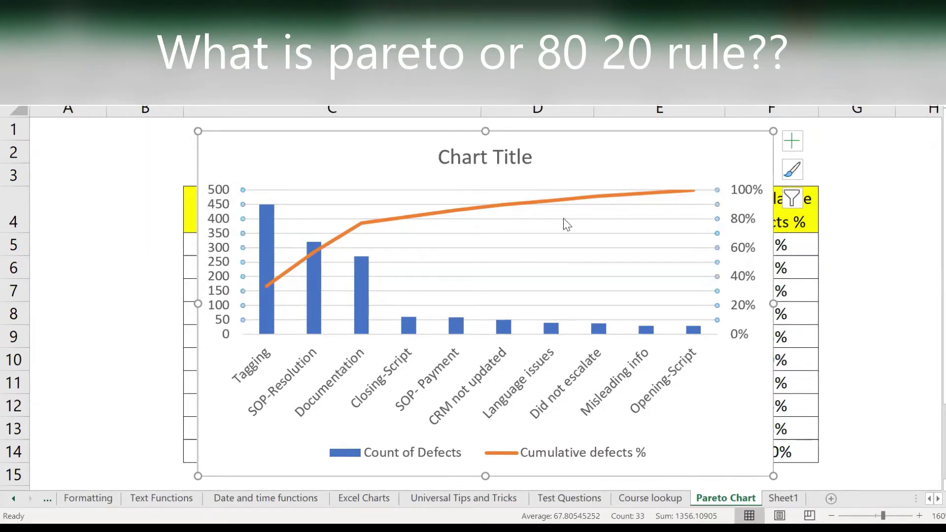
{"action": "key", "text": "Delete"}
{"action": "left_click", "coordinate": [518, 151]}
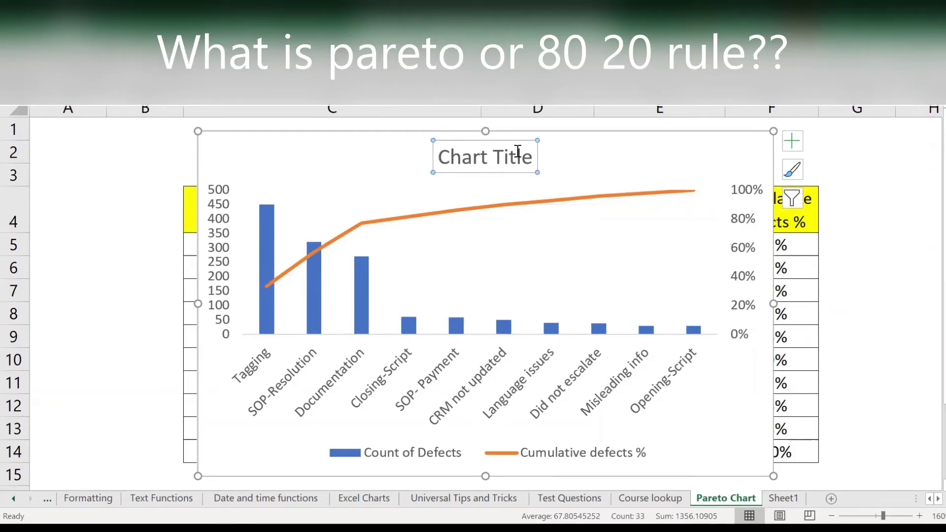
{"action": "key", "text": "Delete"}
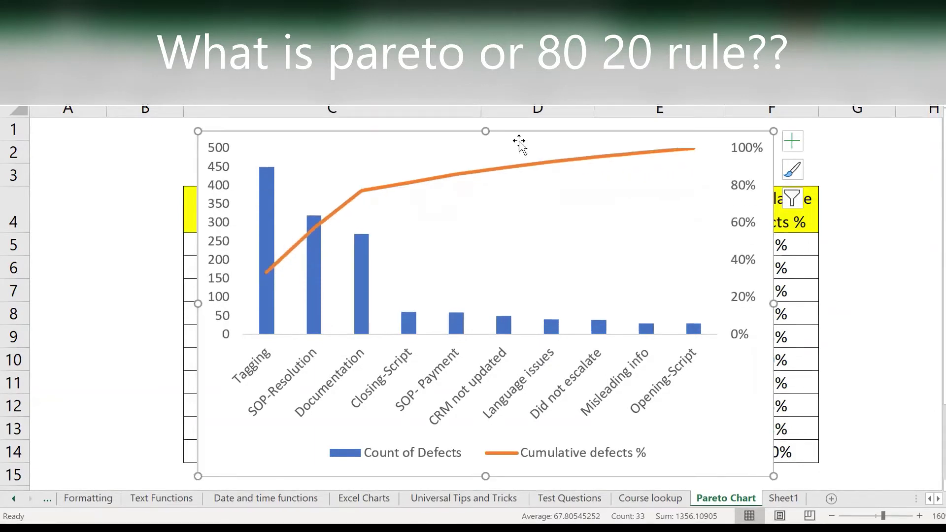
{"action": "left_click", "coordinate": [574, 456]}
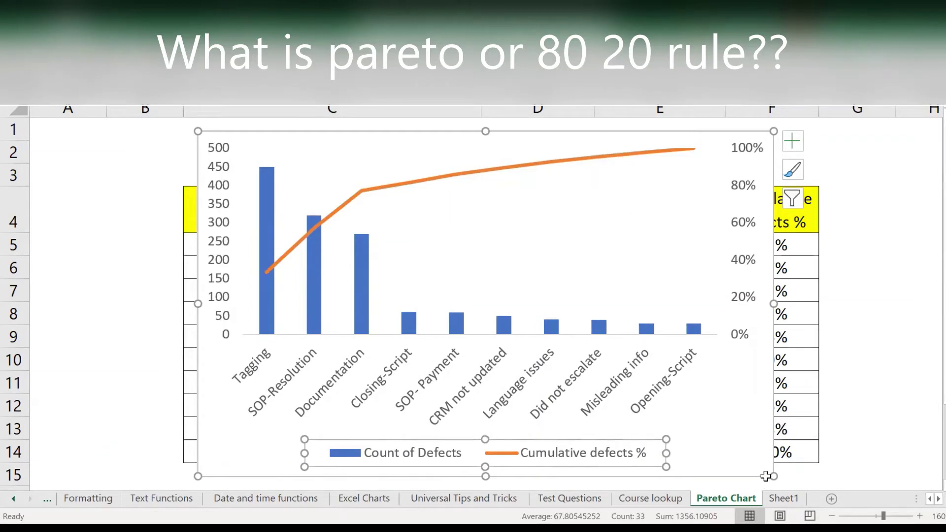
{"action": "left_click_drag", "start_coordinate": [678, 412], "coordinate": [823, 464]}
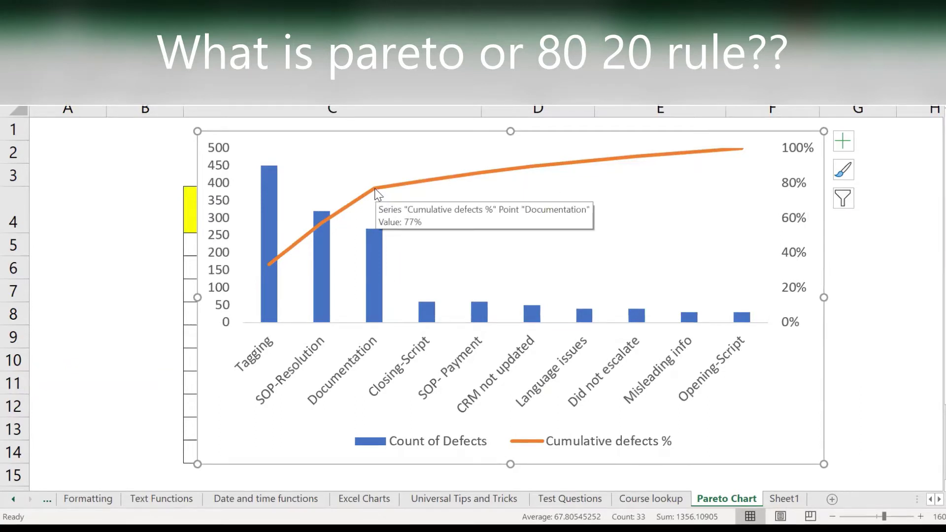
- Add data labels to the Count of Defects columns, showing 450 down to 30
{"action": "left_click", "coordinate": [391, 188]}
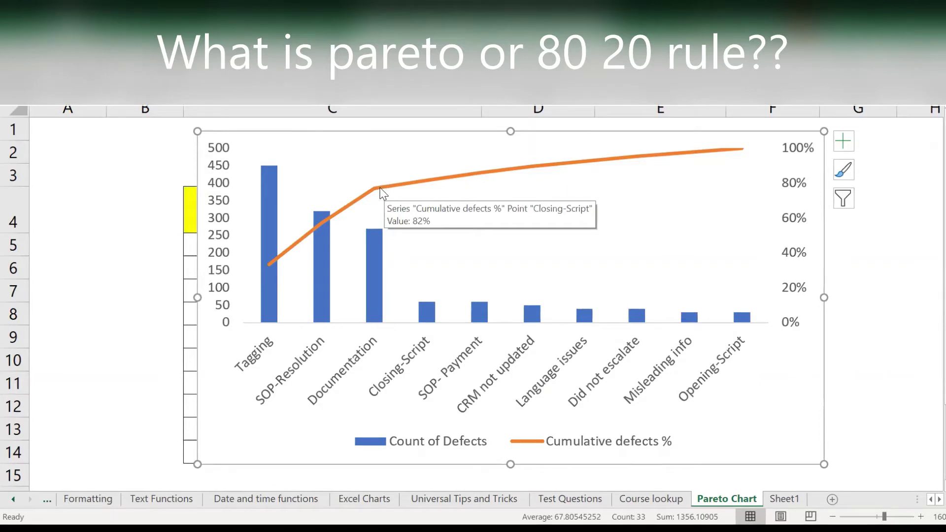
{"action": "left_click", "coordinate": [379, 287]}
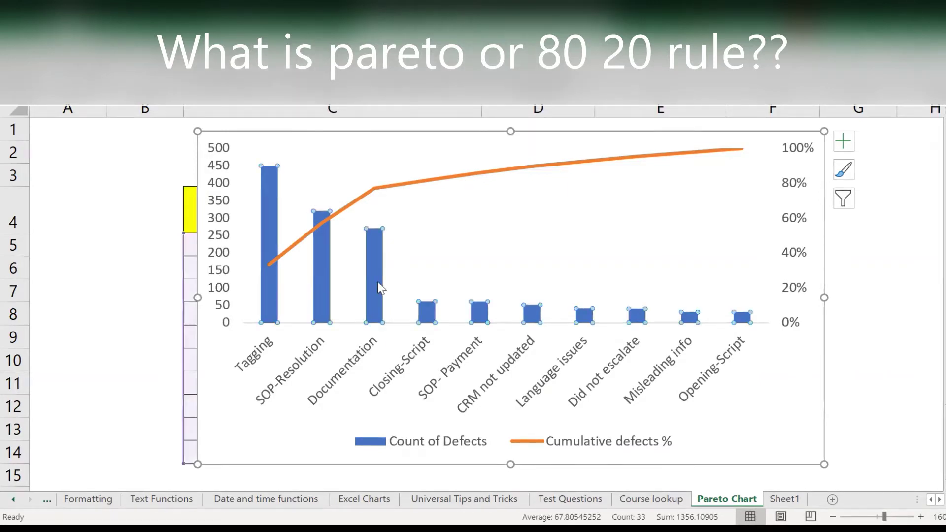
{"action": "right_click", "coordinate": [379, 287]}
{"action": "left_click", "coordinate": [474, 412]}
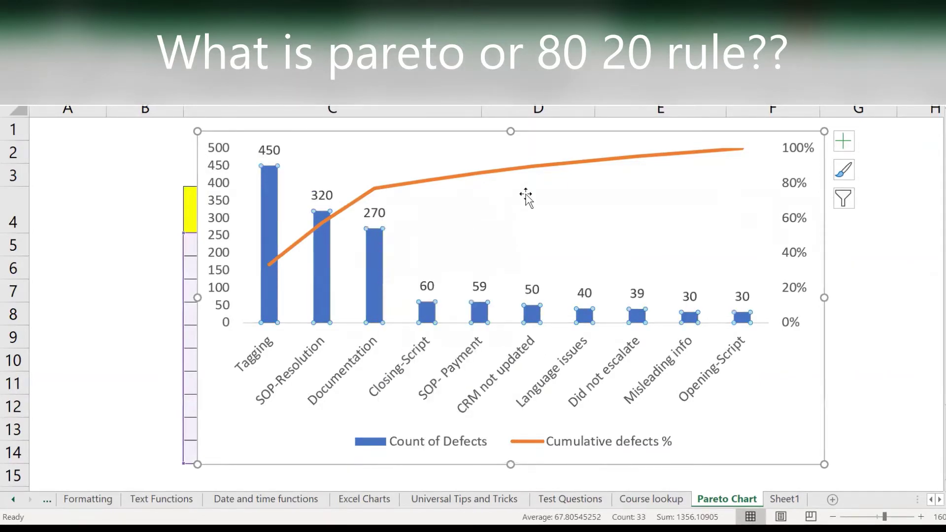
{"action": "left_click", "coordinate": [524, 195]}
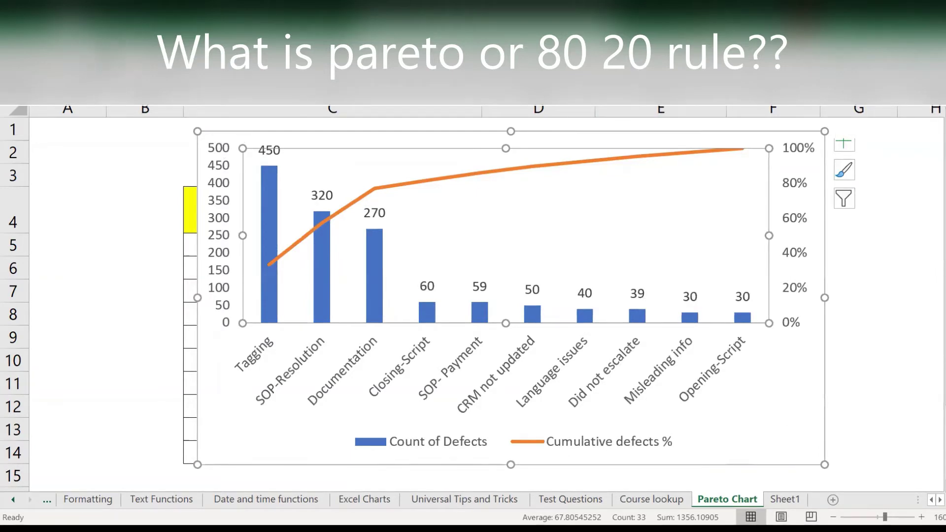
- Draw an oval over the Tagging, SOP-Resolution and Documentation columns, widening it to fit
{"action": "left_click", "coordinate": [168, 91]}
{"action": "left_click", "coordinate": [178, 107]}
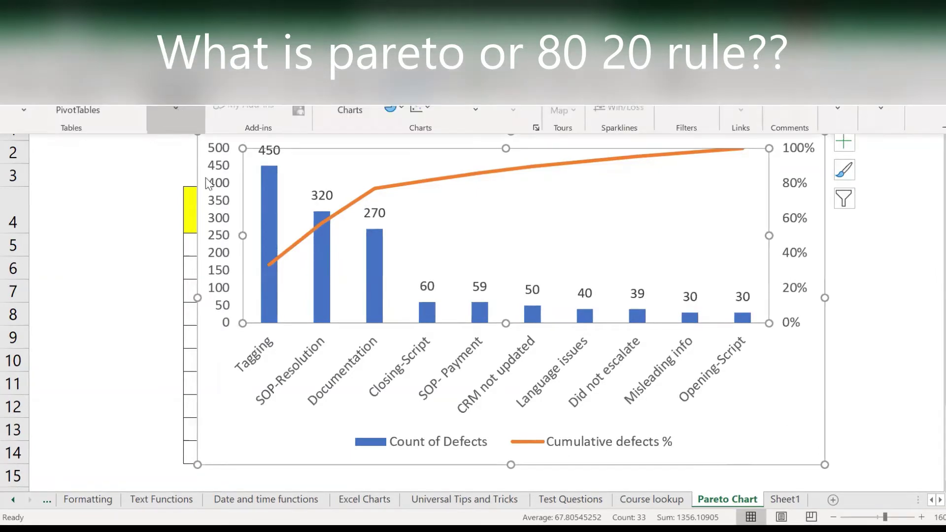
{"action": "left_click", "coordinate": [205, 178]}
{"action": "left_click", "coordinate": [258, 224]}
{"action": "left_click_drag", "start_coordinate": [383, 128], "coordinate": [237, 346]}
{"action": "left_click_drag", "start_coordinate": [377, 239], "coordinate": [391, 238]}
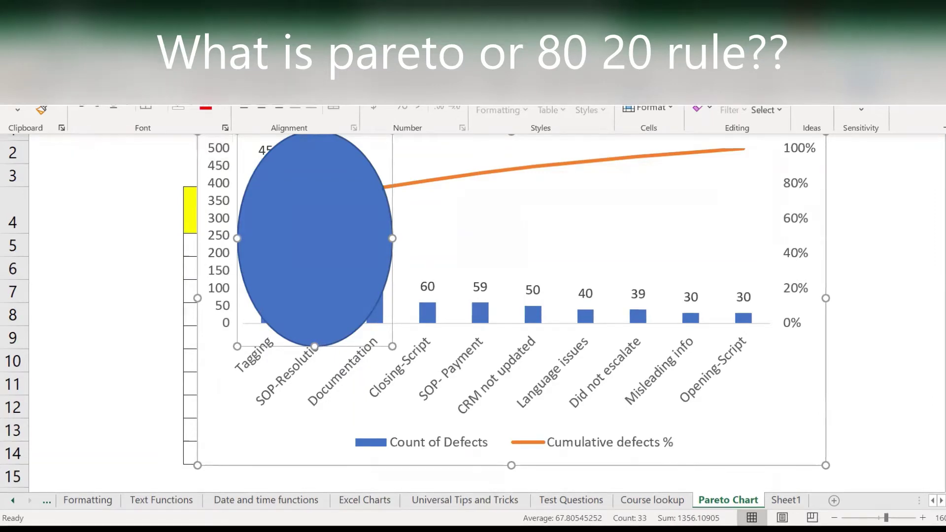
- Give the oval No Fill and a red outline, then deselect it
{"action": "left_click", "coordinate": [363, 156]}
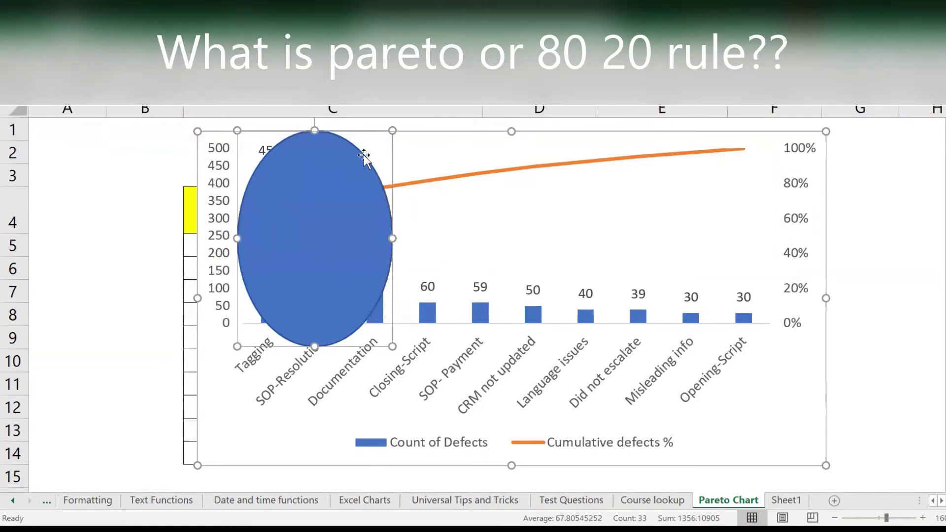
{"action": "left_click", "coordinate": [344, 96]}
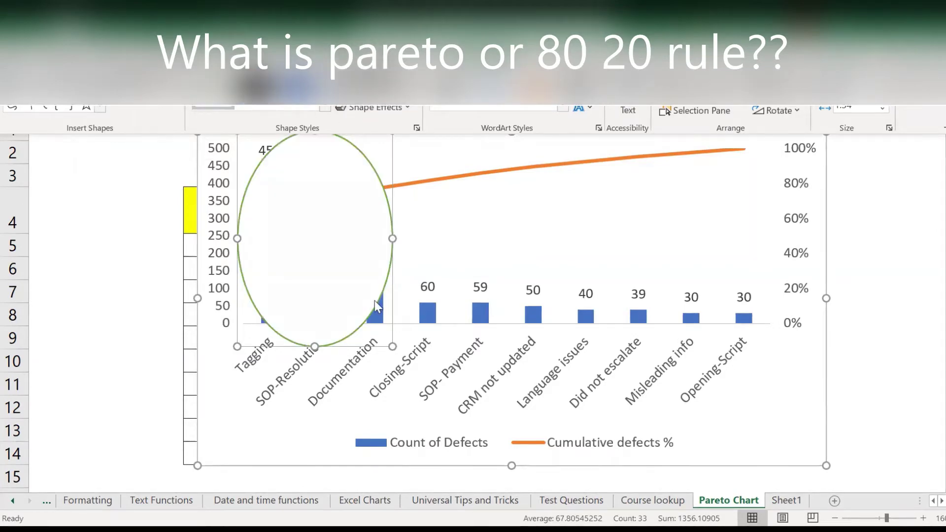
{"action": "left_click", "coordinate": [352, 81]}
{"action": "left_click", "coordinate": [388, 265]}
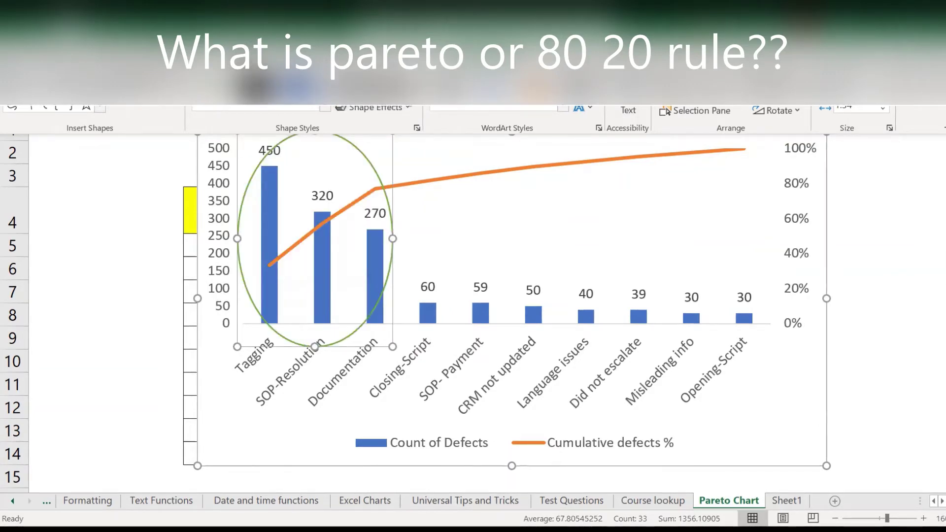
{"action": "left_click", "coordinate": [369, 95]}
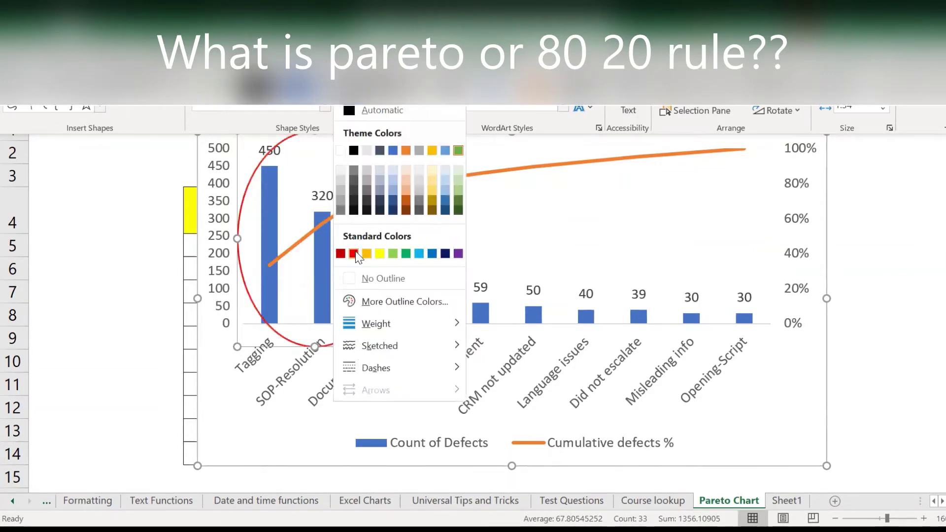
{"action": "left_click", "coordinate": [354, 254]}
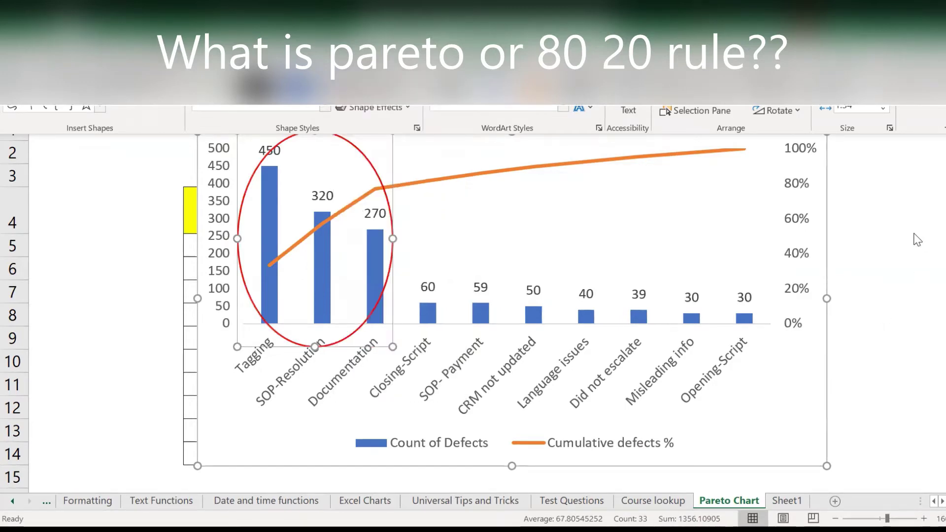
{"action": "left_click", "coordinate": [106, 224]}
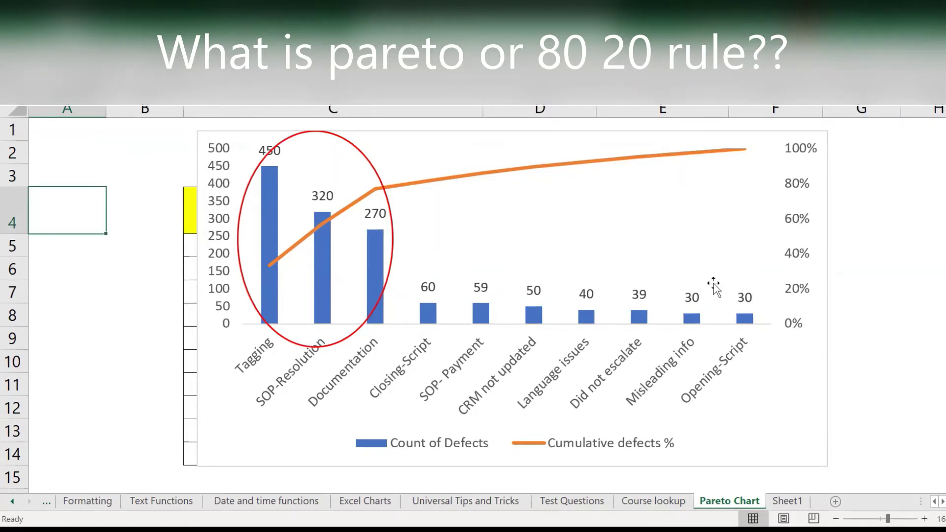
{"action": "scroll", "coordinate": [876, 436], "scroll_direction": "down", "scroll_amount": 4}
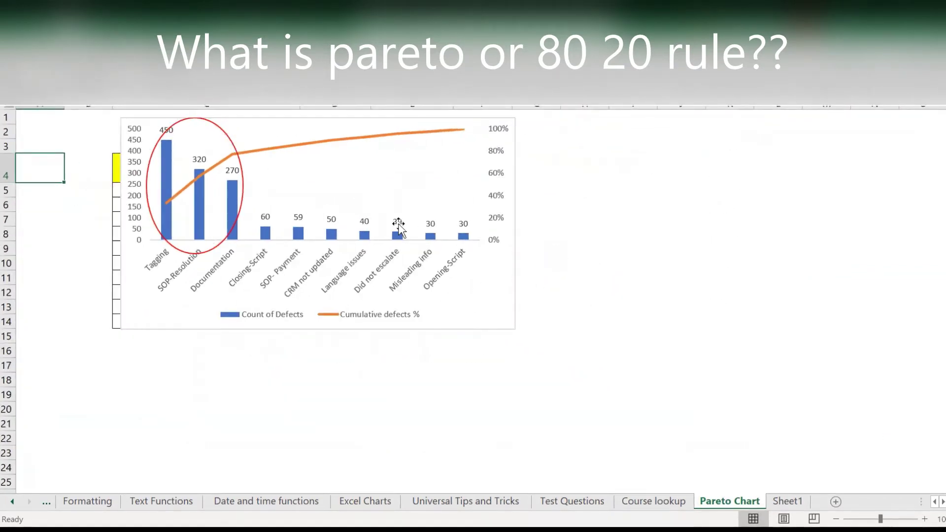
{"action": "scroll", "coordinate": [421, 264], "scroll_direction": "up", "scroll_amount": 5}
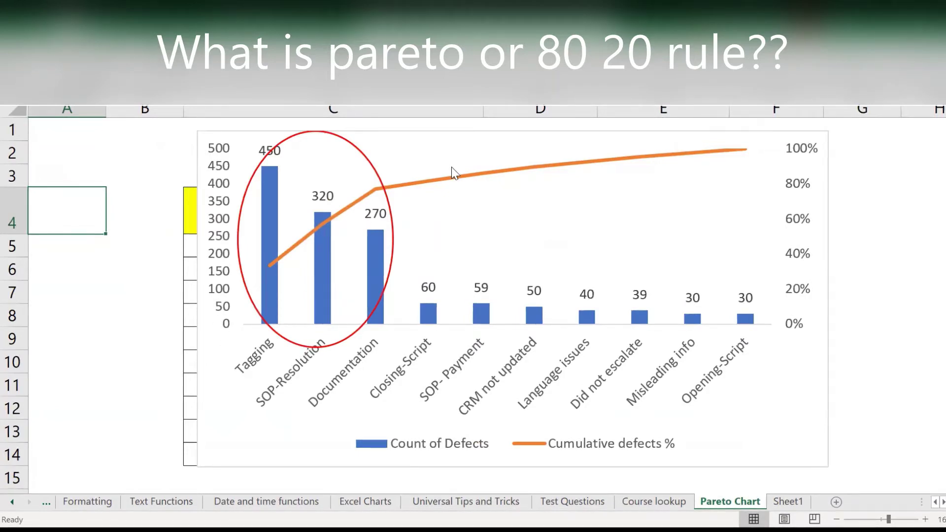
{"action": "key", "text": "ctrl+2"}
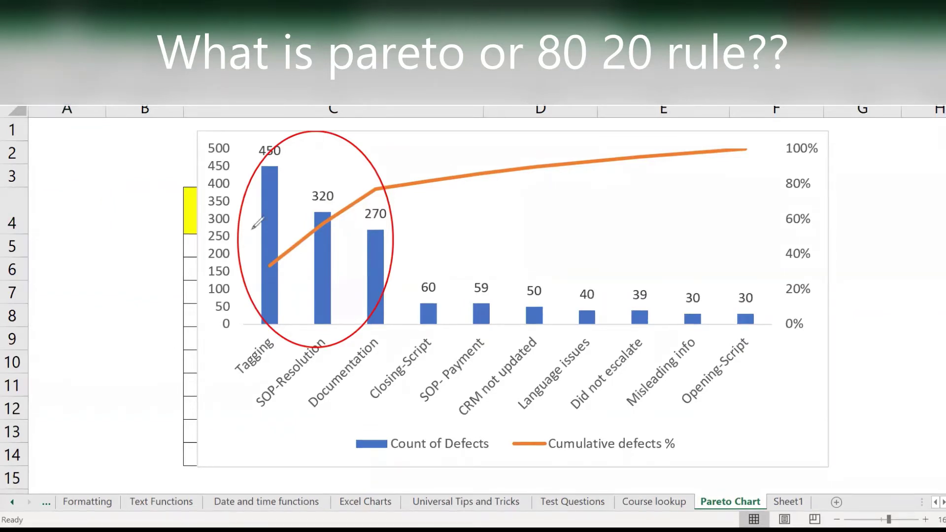
{"action": "mouse_move", "coordinate": [252, 229]}
{"action": "left_mouse_down"}
{"action": "mouse_move", "coordinate": [258, 244]}
{"action": "mouse_move", "coordinate": [308, 221]}
{"action": "mouse_move", "coordinate": [378, 261]}
{"action": "mouse_move", "coordinate": [380, 286]}
{"action": "mouse_move", "coordinate": [355, 300]}
{"action": "left_mouse_up"}
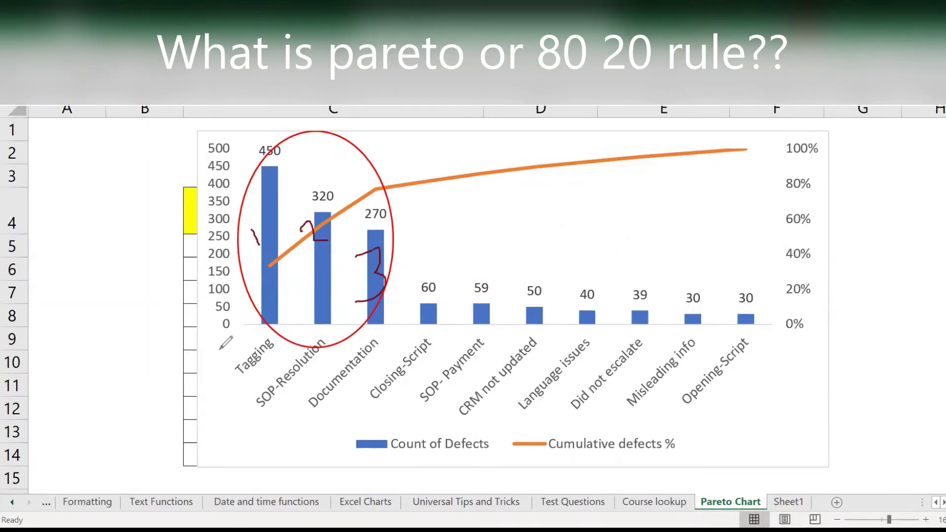
{"action": "left_click_drag", "start_coordinate": [226, 370], "coordinate": [272, 426]}
{"action": "mouse_move", "coordinate": [294, 416]}
{"action": "left_mouse_down"}
{"action": "mouse_move", "coordinate": [310, 411]}
{"action": "mouse_move", "coordinate": [310, 447]}
{"action": "left_mouse_up"}
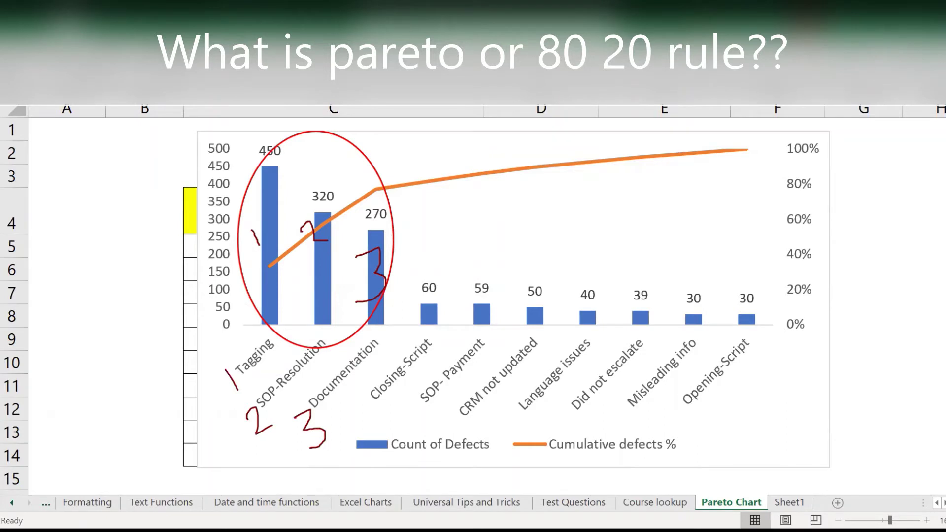
{"action": "key", "text": "ctrl+z"}
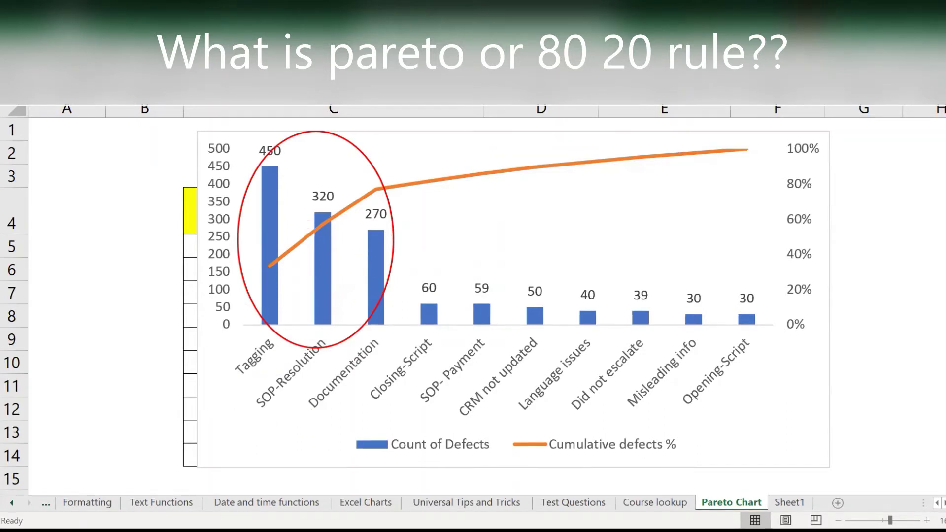